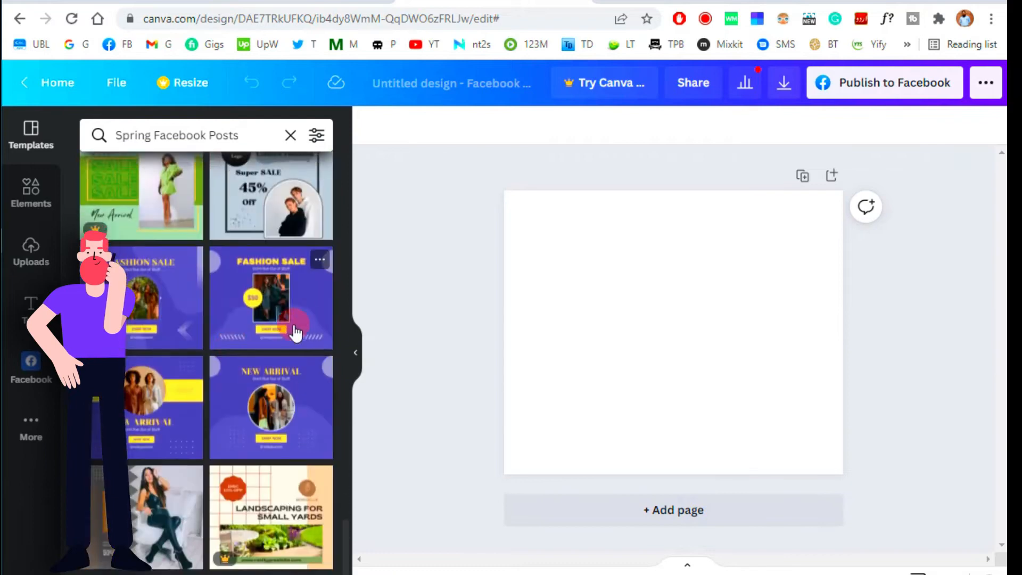
- Search the templates for Spring Facebook Posts for shoes and apply the blue "Spring Flash Sale!" design to the blank page
scroll(197, 320, down, 15)
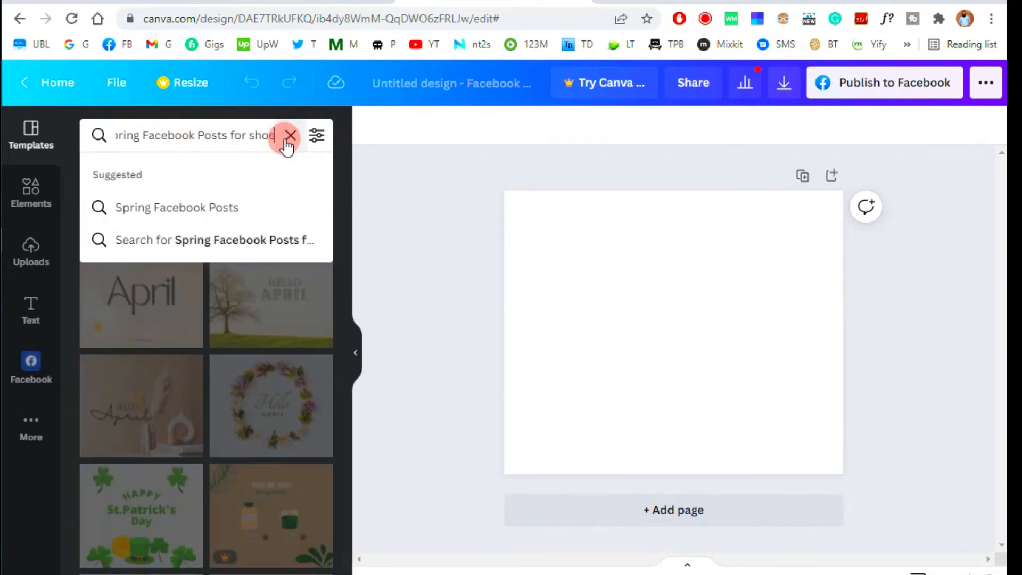
key(Return)
scroll(223, 413, down, 10)
scroll(223, 412, down, 10)
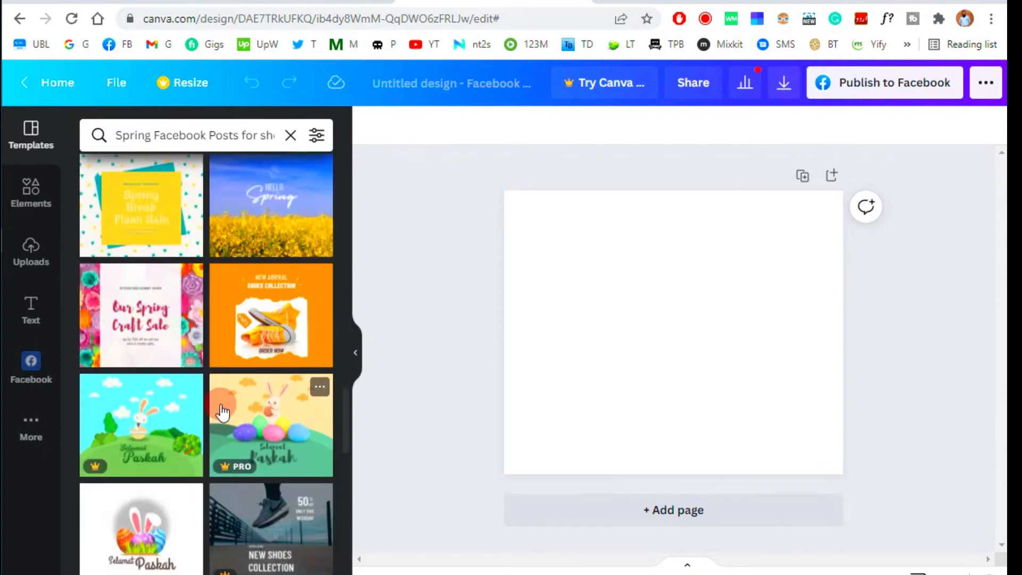
scroll(251, 388, down, 10)
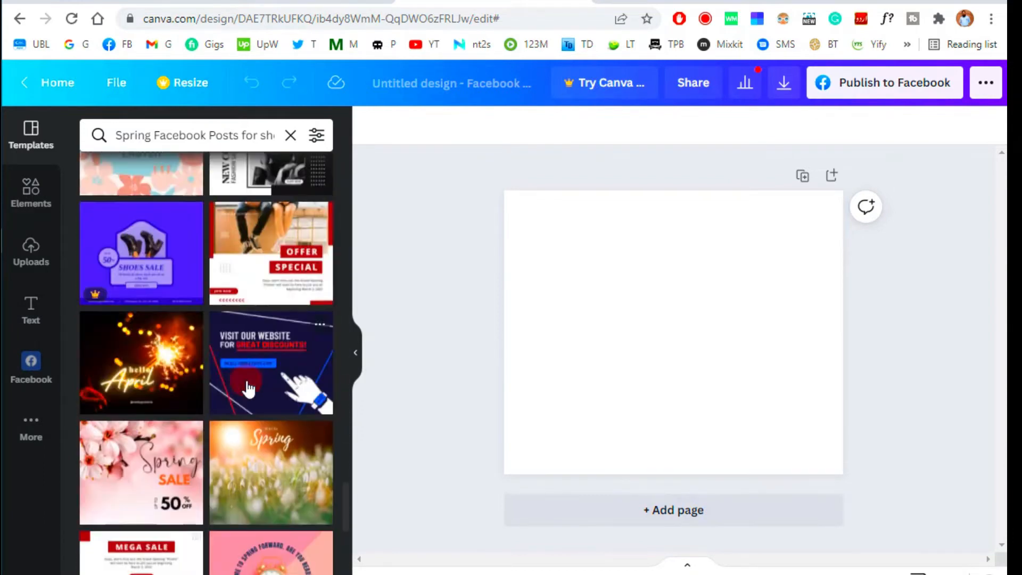
scroll(261, 380, down, 2)
scroll(272, 394, down, 10)
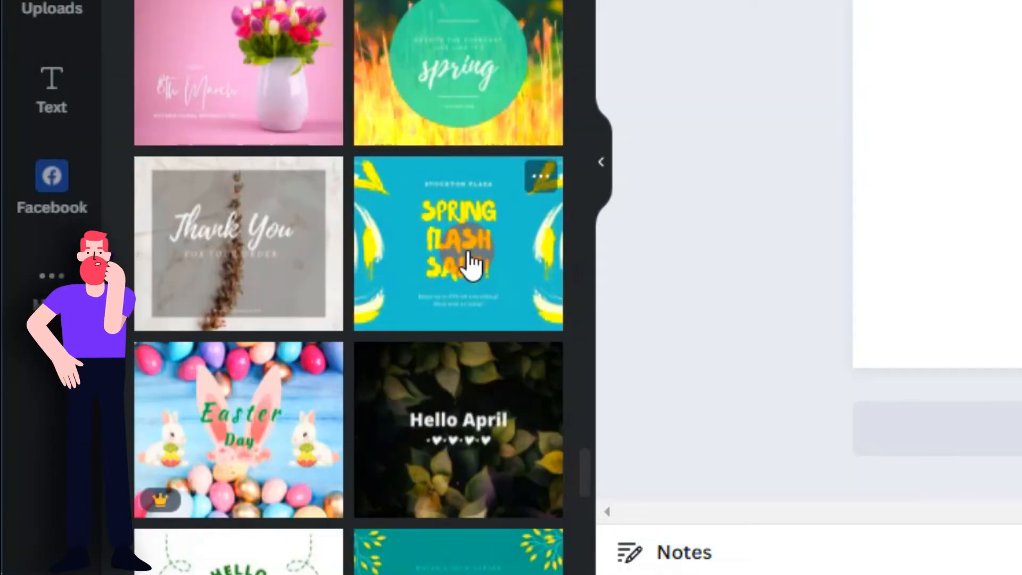
scroll(468, 263, down, 7)
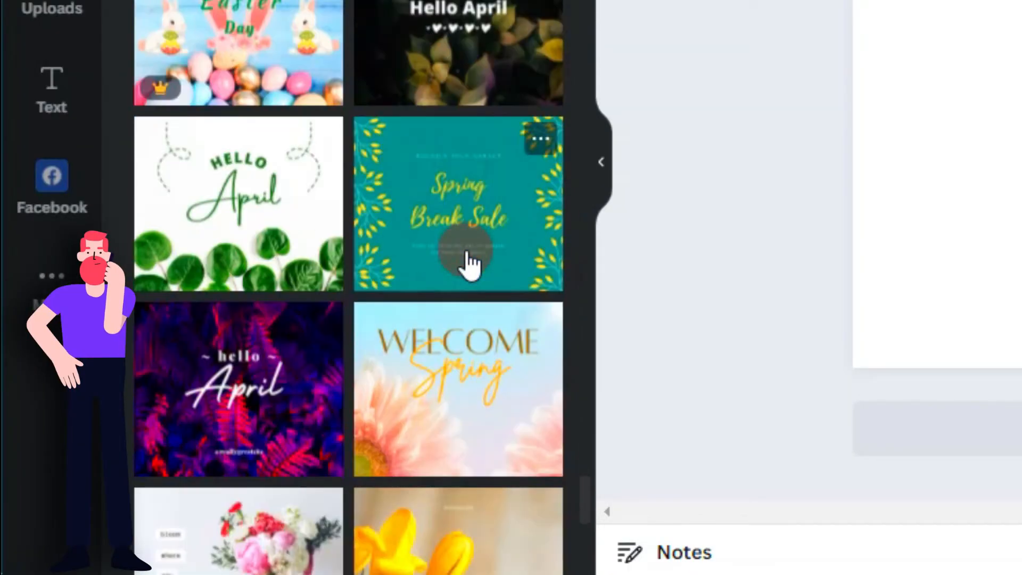
scroll(468, 263, up, 9)
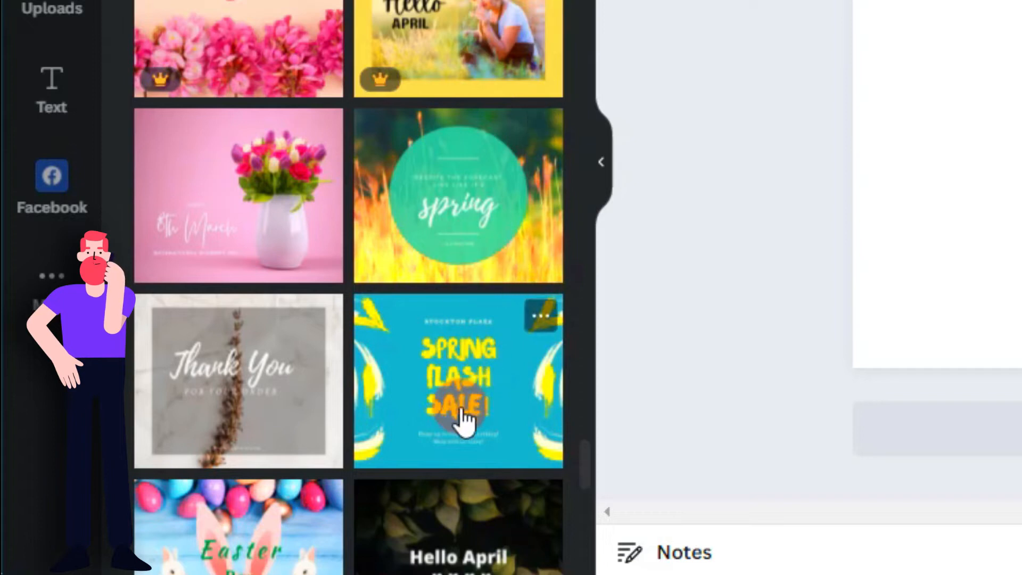
scroll(458, 417, down, 3)
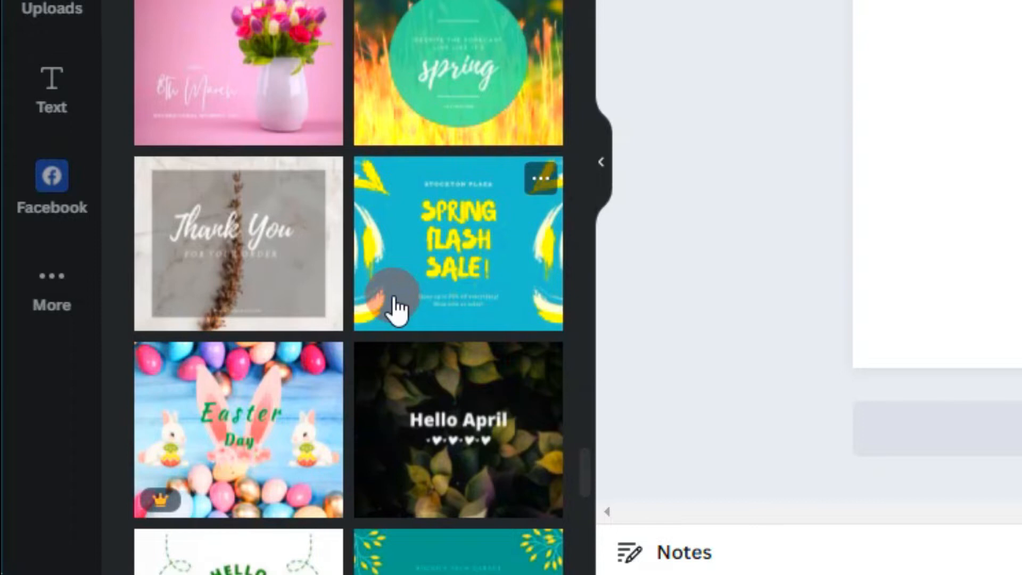
scroll(397, 309, down, 3)
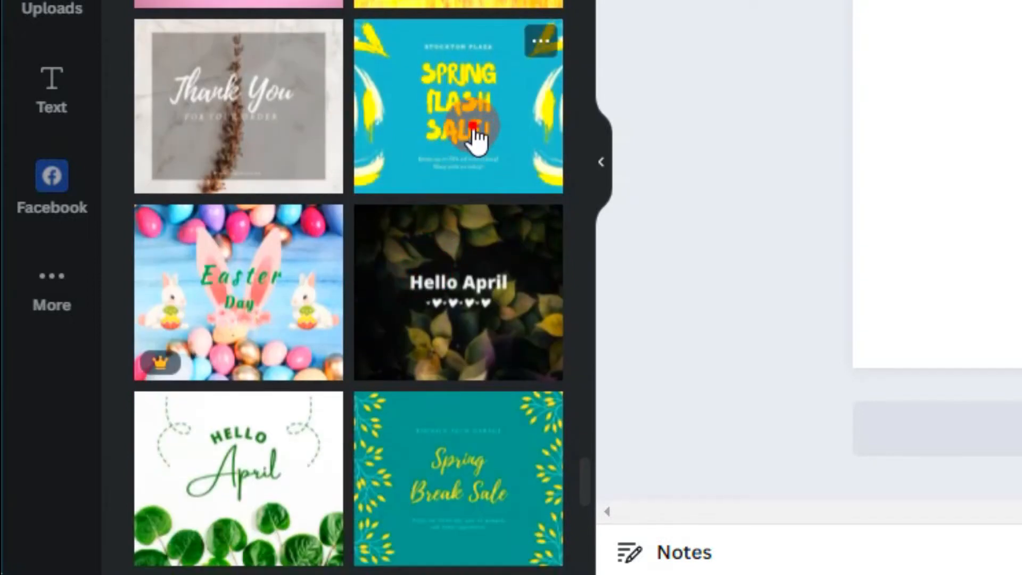
click(474, 135)
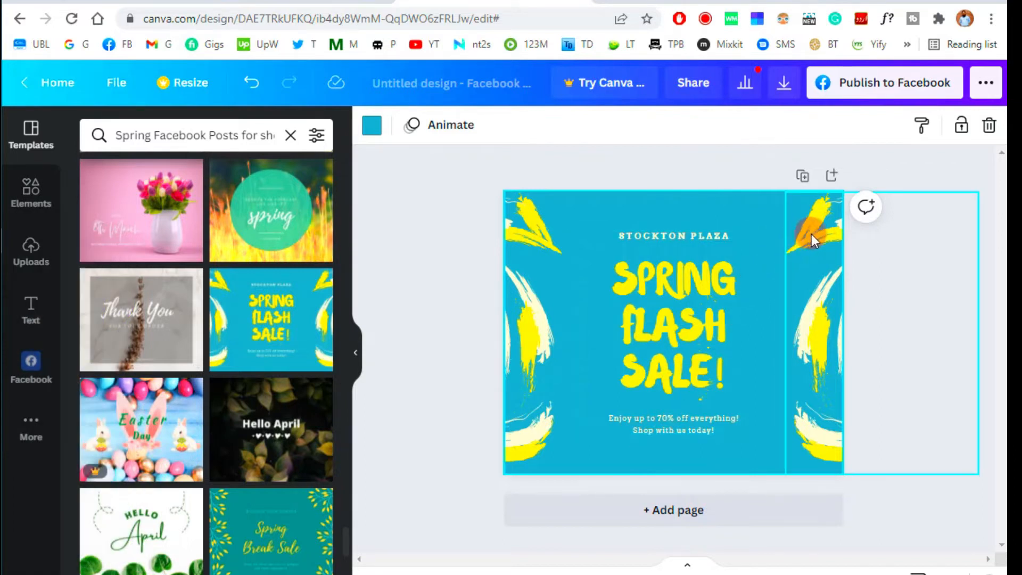
- Delete the "Stockton Plaza" heading and the "Enjoy up to 70% off everything! Shop with us today!" text from the design
click(679, 292)
click(672, 271)
click(710, 237)
key(Delete)
click(668, 418)
key(Delete)
- Shrink the "Spring Flash Sale!" title and place it in the upper right of the design, beside the corner brush strokes
drag(672, 328, 708, 267)
drag(606, 335, 640, 313)
drag(641, 254, 687, 256)
mouse_move(672, 308)
mouse_down()
mouse_move(689, 296)
mouse_move(686, 306)
mouse_up()
click(734, 250)
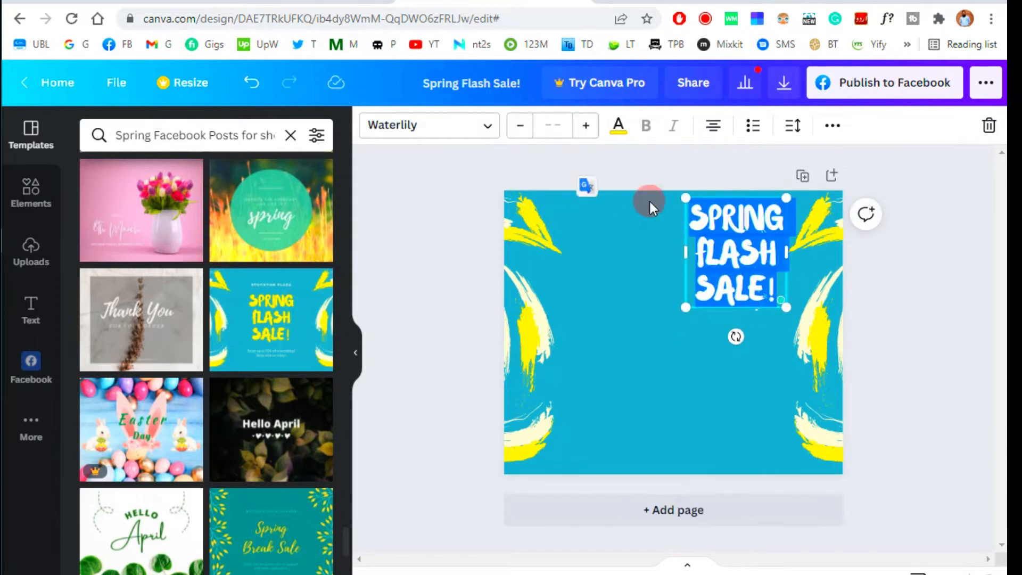
click(649, 199)
mouse_move(786, 307)
mouse_down()
mouse_move(767, 319)
mouse_move(785, 313)
mouse_up()
- Add the tan sandals photo 012-3 from the MAllonet NEw Pics folder to the design
click(47, 289)
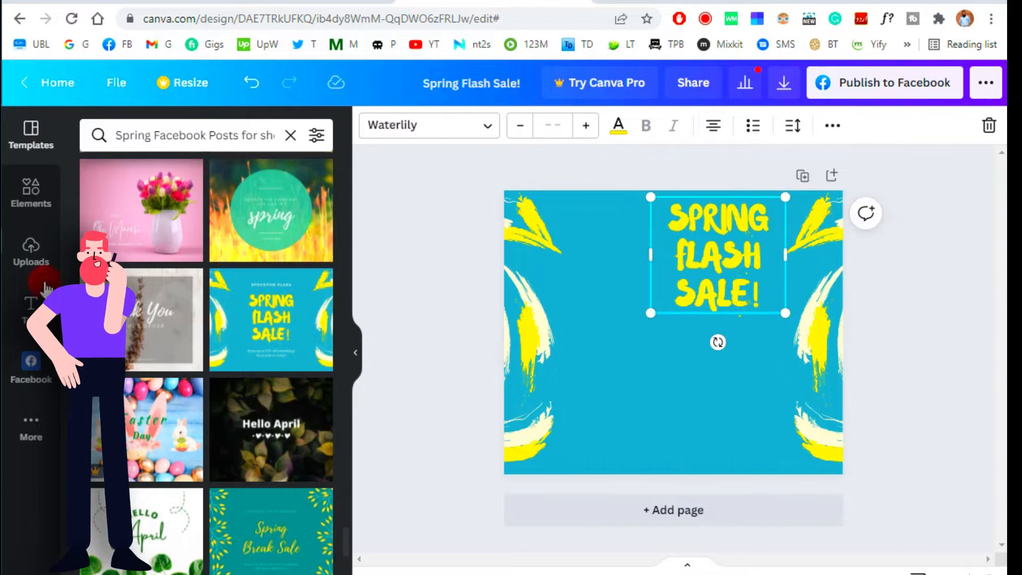
click(29, 255)
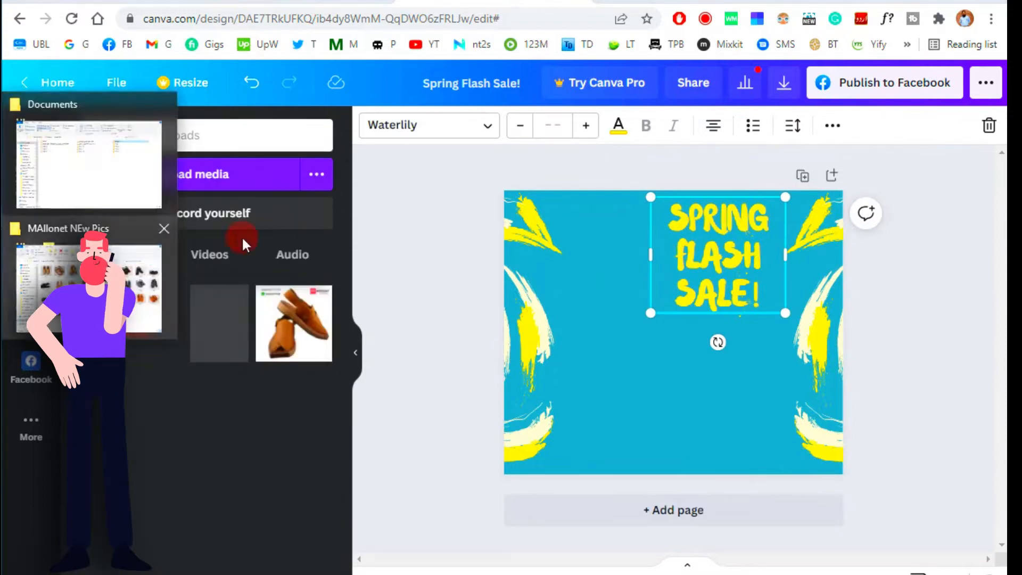
click(154, 266)
drag(407, 182, 637, 353)
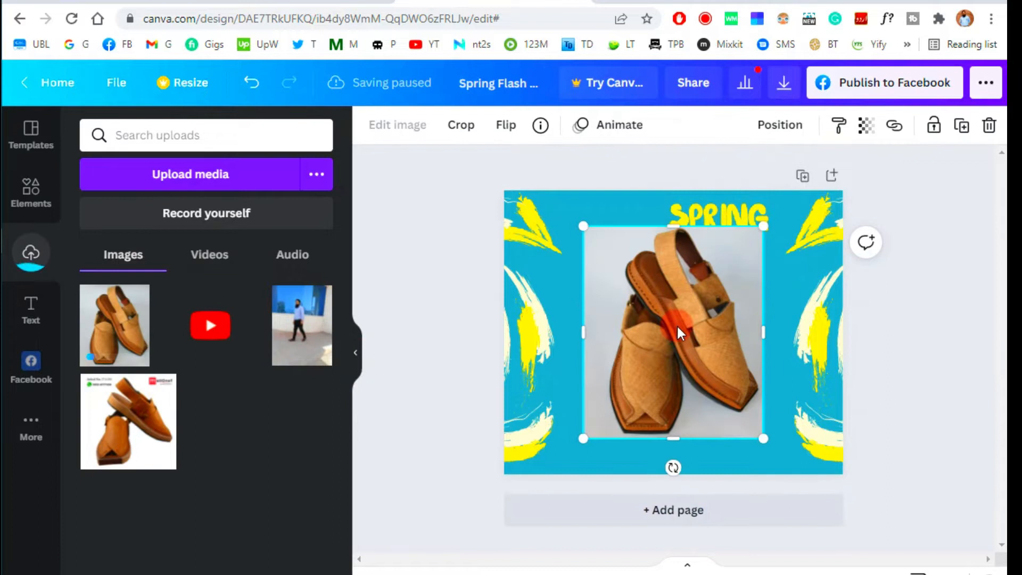
- Crop the sandals photo's left edge, shrink it and place it in the lower left half of the design below the title
drag(680, 351, 680, 379)
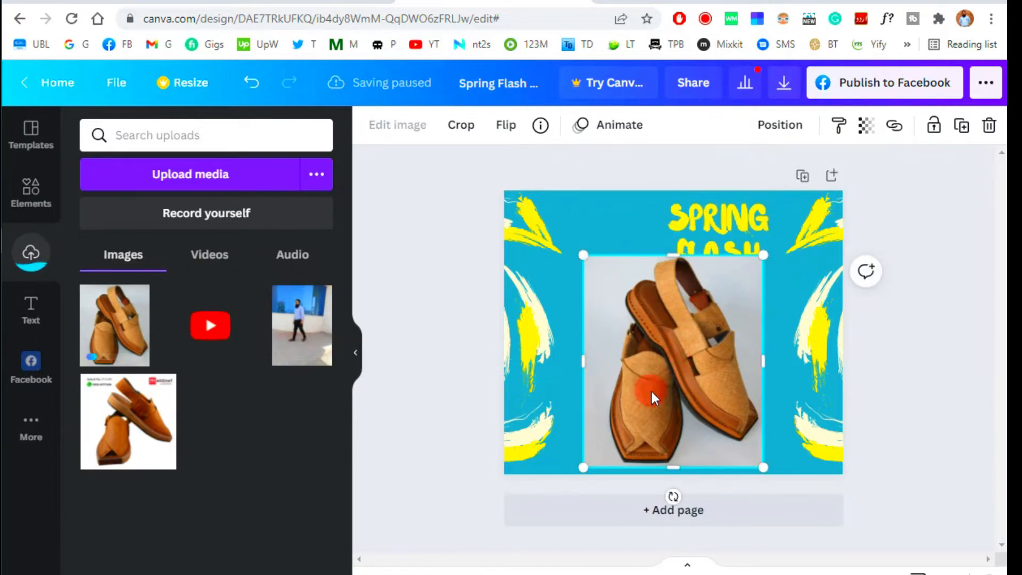
drag(584, 361, 603, 358)
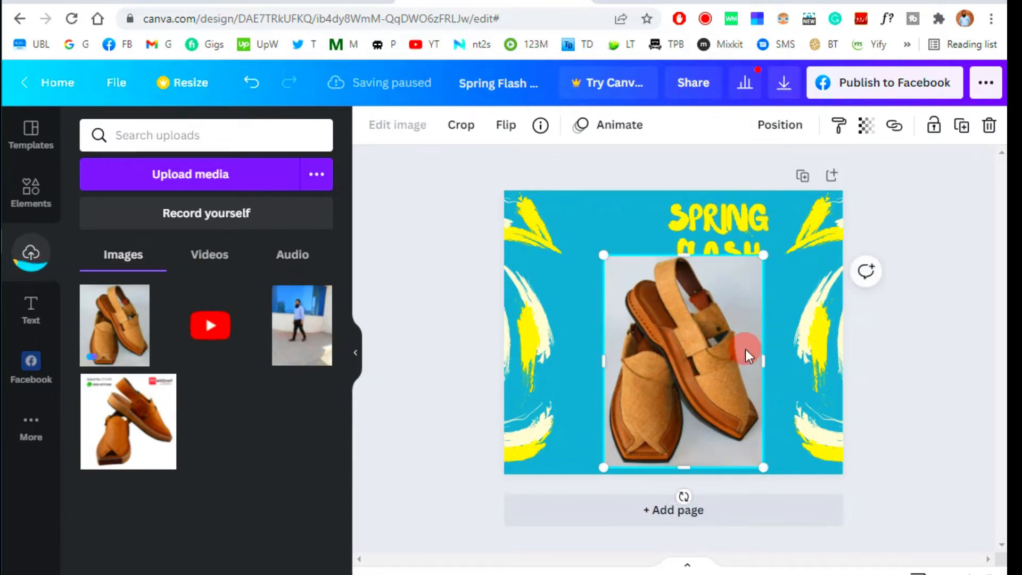
drag(715, 375, 684, 372)
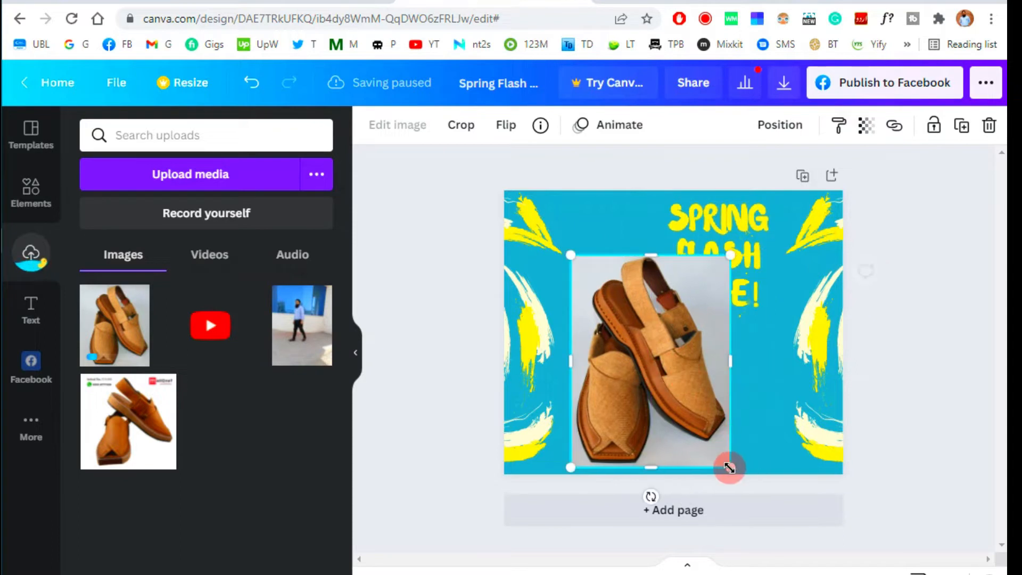
drag(729, 467, 680, 404)
drag(645, 315, 627, 343)
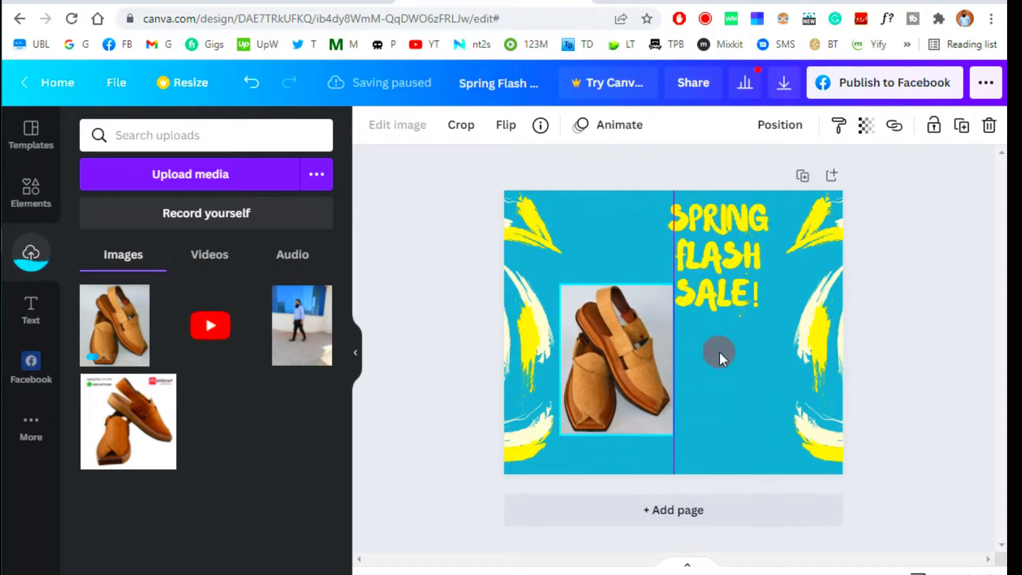
click(747, 350)
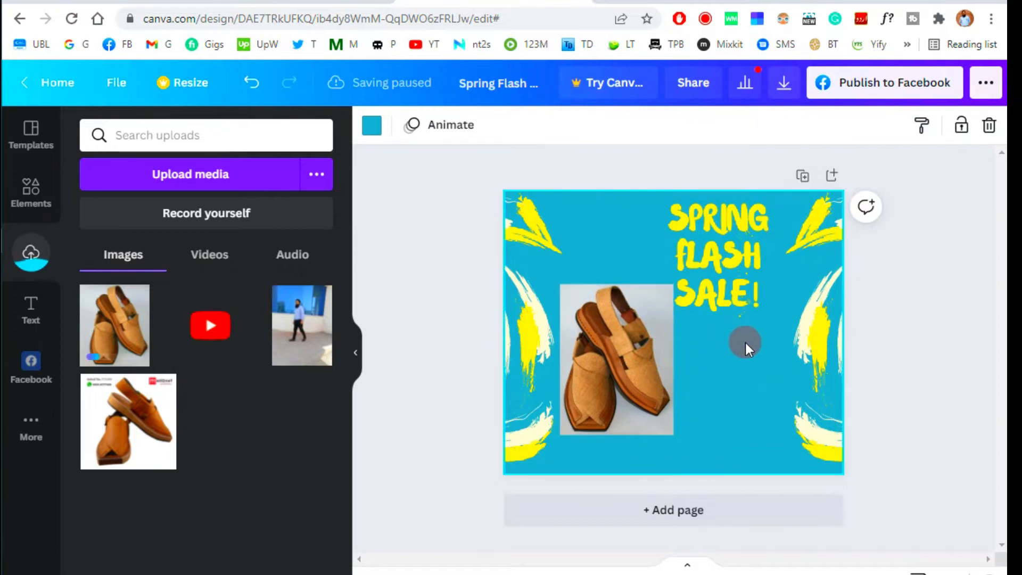
- Delete the sandals photo with its grey background from the design
click(616, 343)
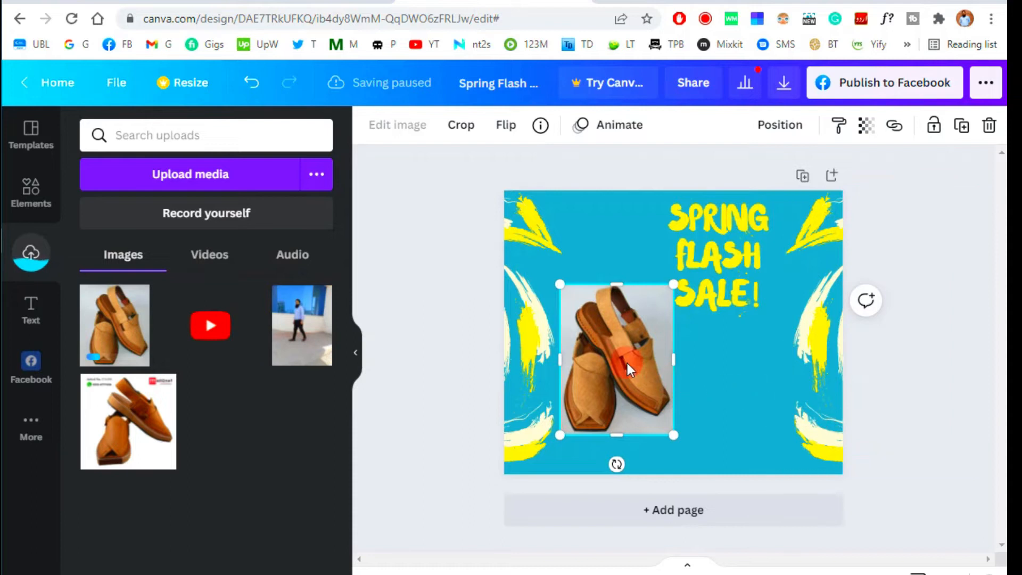
click(804, 177)
click(988, 125)
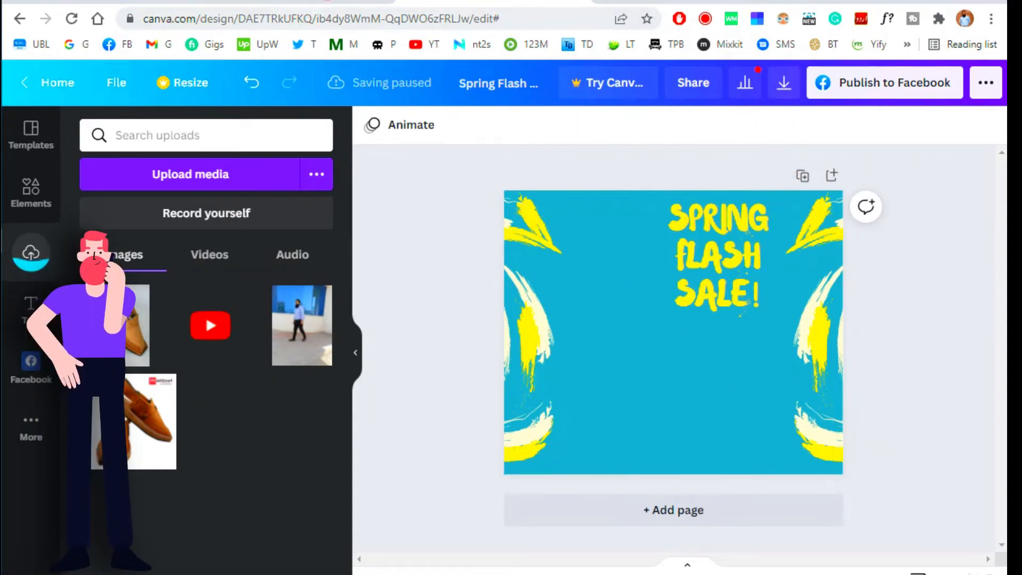
- Search Google for "background remover" in another browser tab and open the remove.bg upload page
click(604, 2)
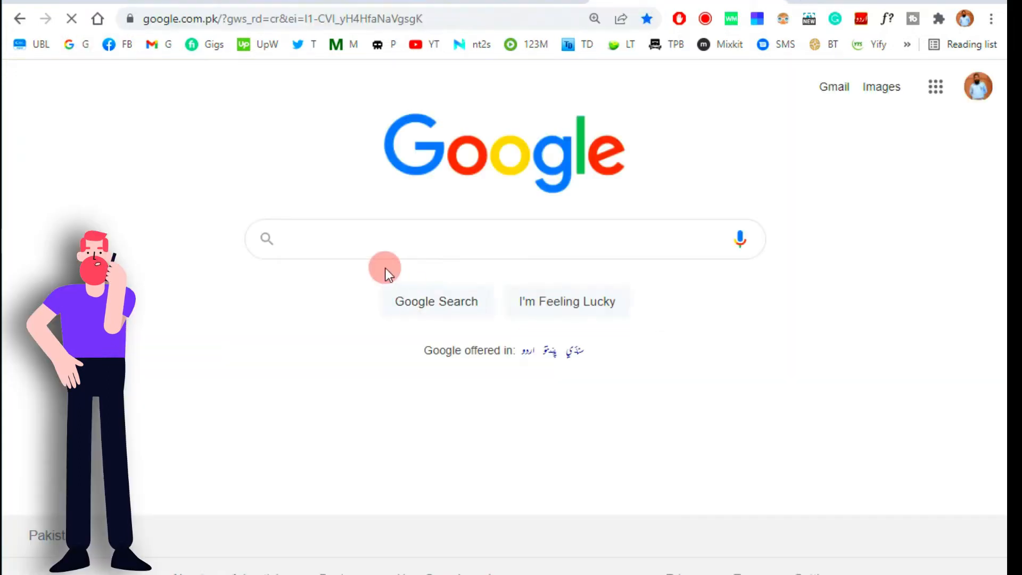
text(Back)
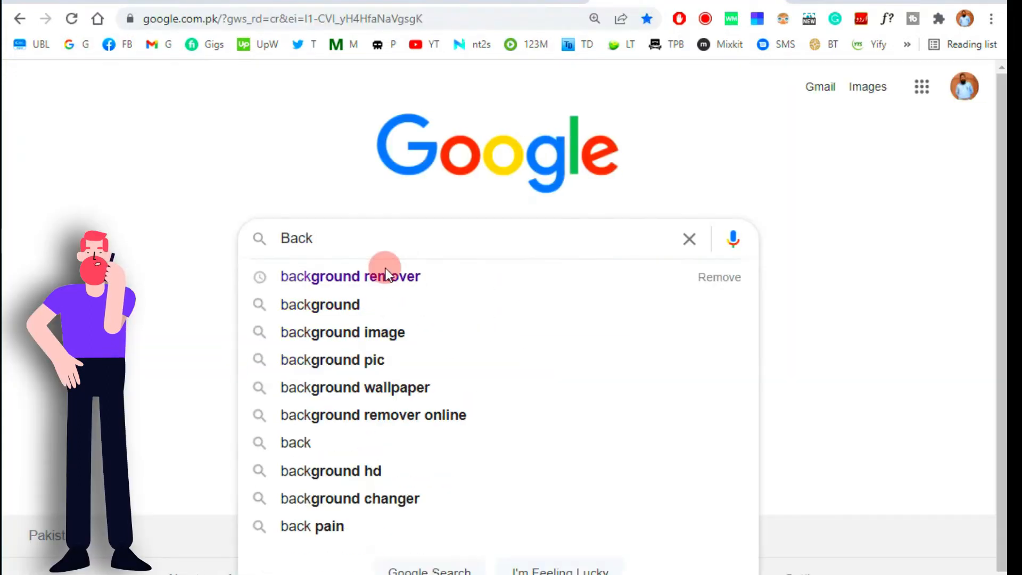
click(384, 273)
click(288, 319)
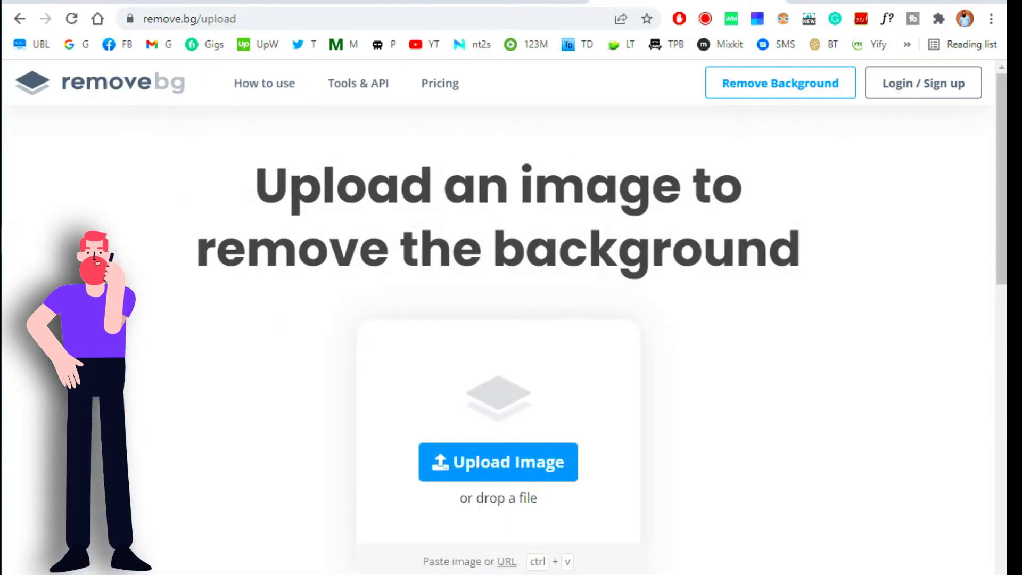
- Upload the sandals photo 012-3 from the MAllonet NEw Pics folder to remove.bg to remove its background
mouse_move(1, 215)
click(112, 261)
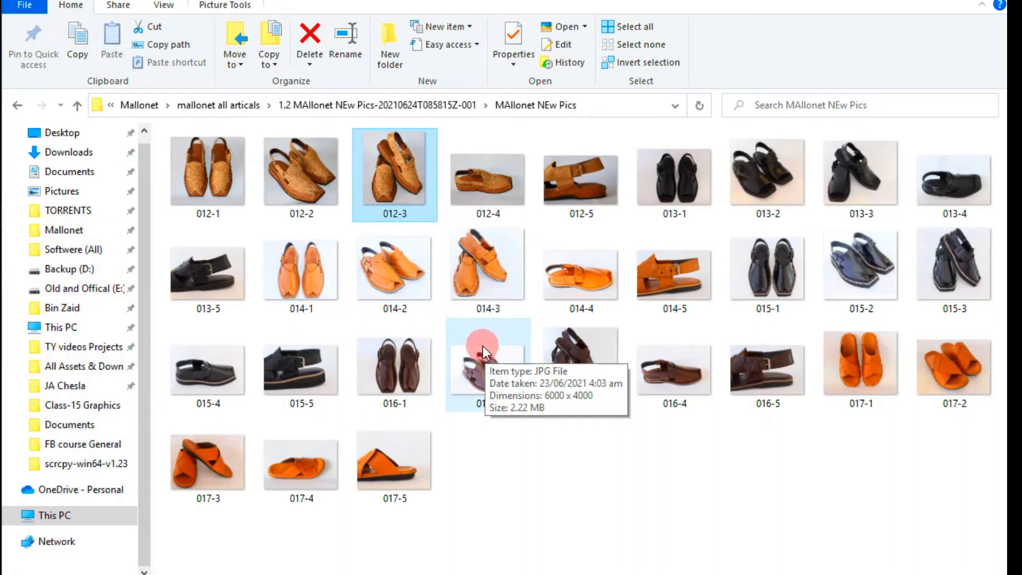
drag(382, 164, 520, 468)
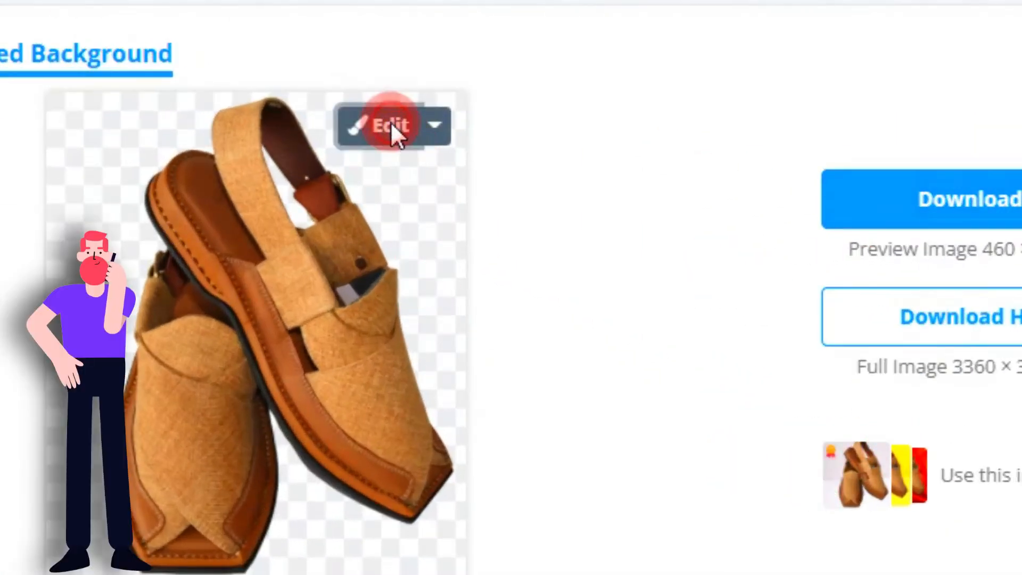
- Open the sandals cutout for editing and set the erase brush to its smallest size
click(442, 199)
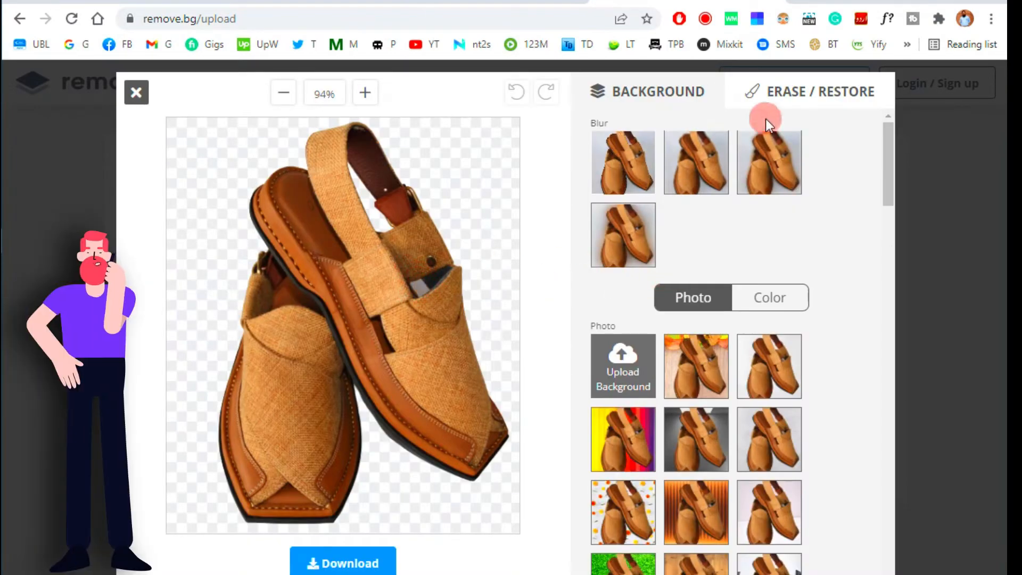
click(365, 94)
click(365, 94)
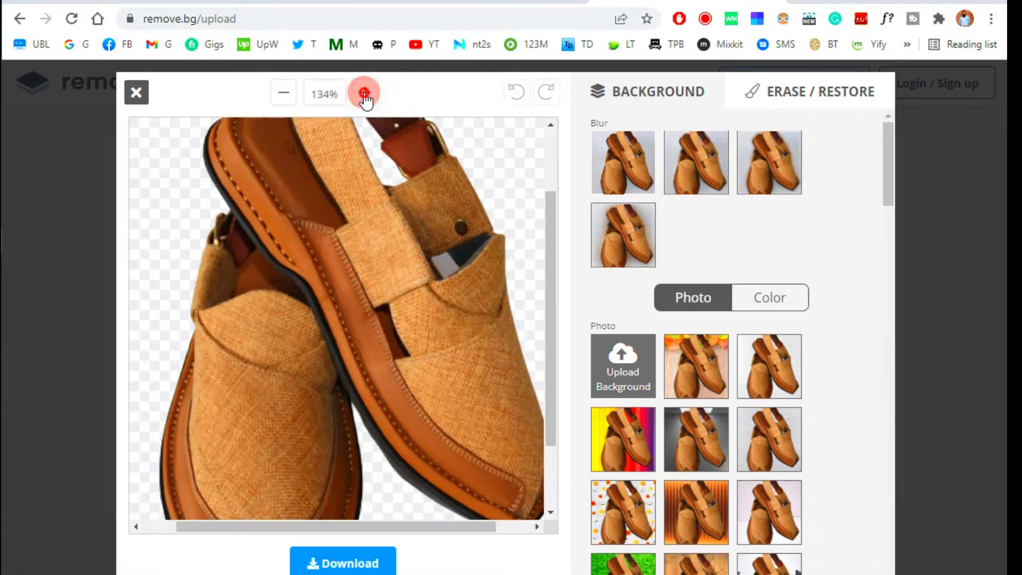
click(365, 94)
click(365, 94)
click(366, 95)
drag(317, 526, 351, 525)
drag(549, 356, 555, 327)
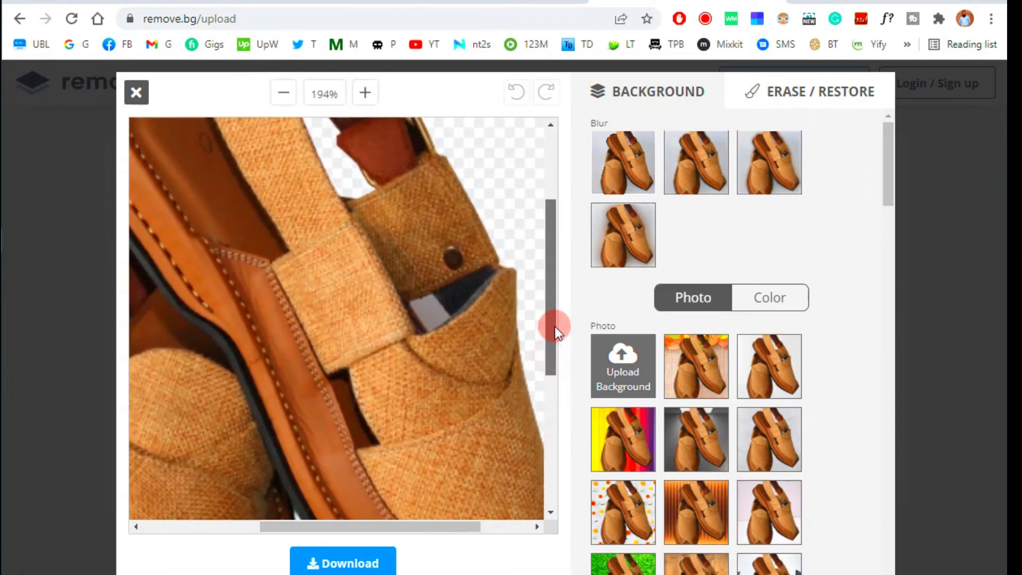
click(363, 94)
click(365, 95)
drag(358, 519, 377, 522)
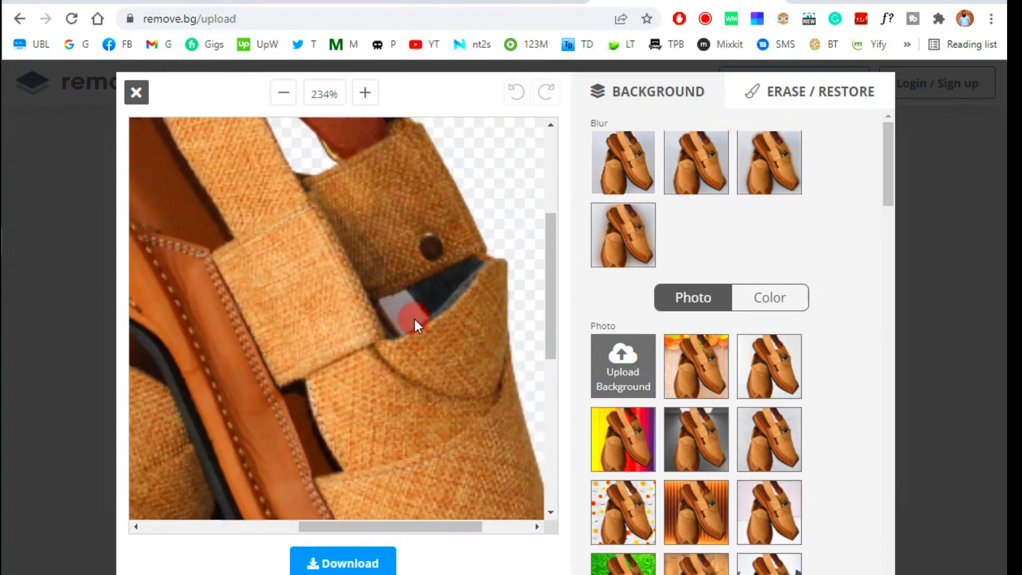
click(774, 98)
drag(676, 188, 624, 191)
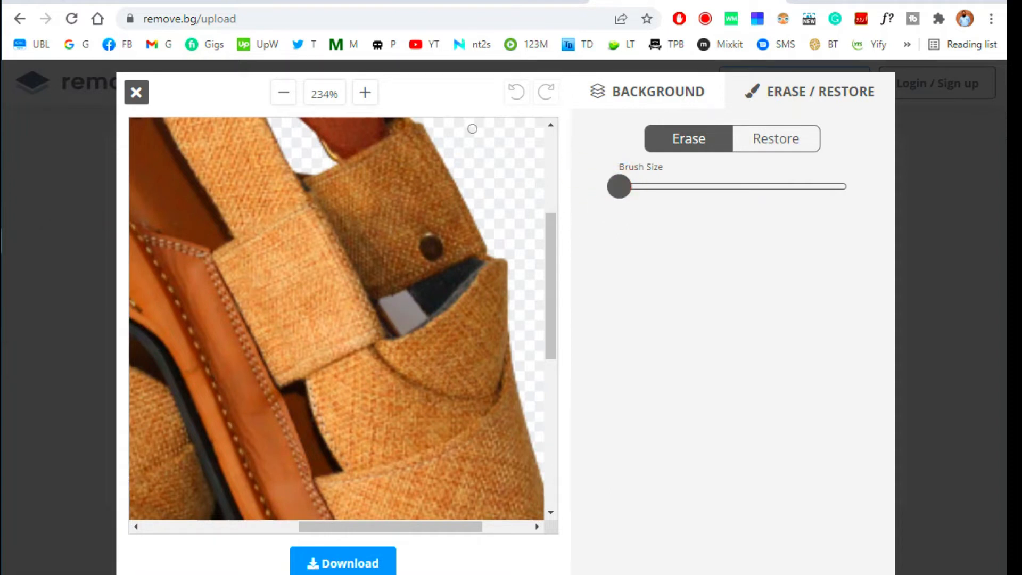
- Erase the leftover light grey background patch in the gap below the sandal's side strap
click(355, 95)
click(355, 95)
drag(390, 527, 409, 527)
mouse_move(554, 303)
mouse_down()
mouse_move(550, 321)
mouse_move(546, 310)
mouse_up()
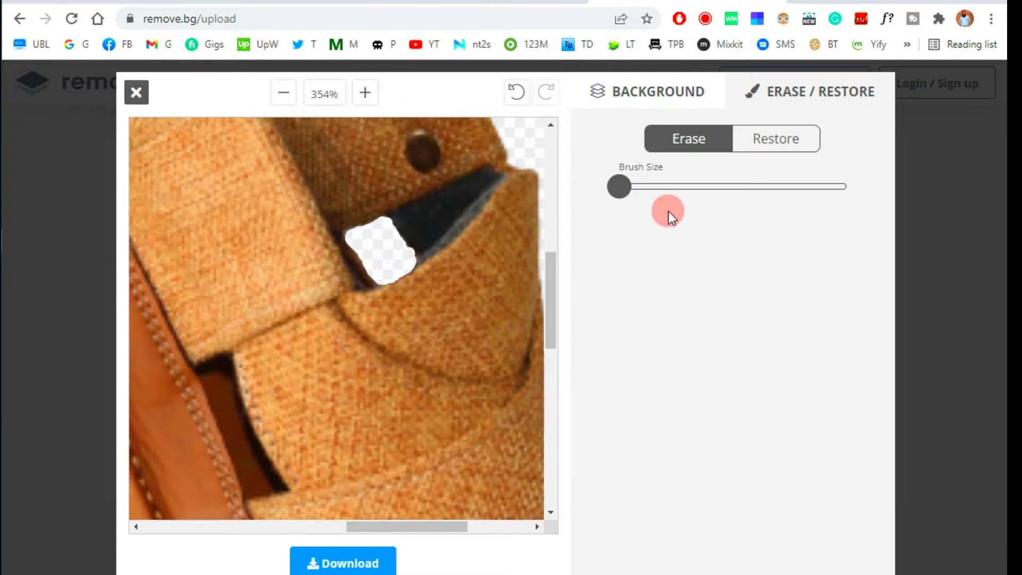
- Download the edited sandals cutout as an image
click(373, 567)
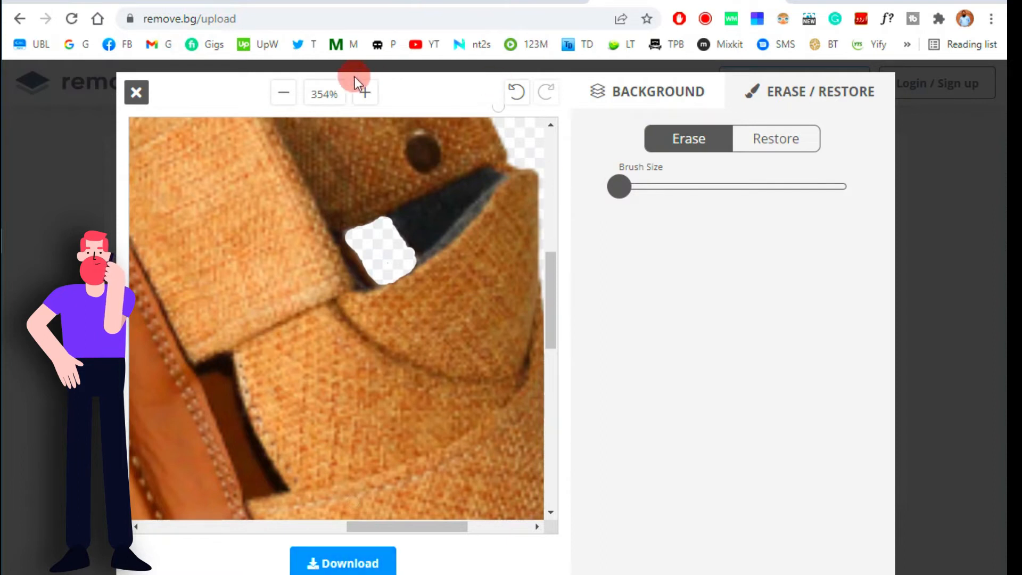
click(279, 94)
click(279, 94)
click(284, 92)
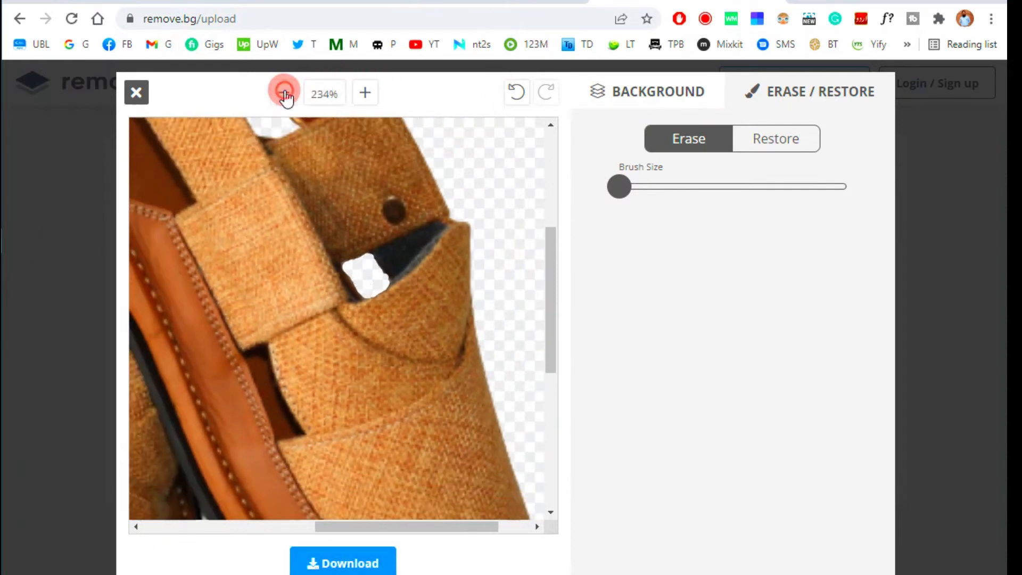
click(284, 94)
click(284, 94)
click(284, 94)
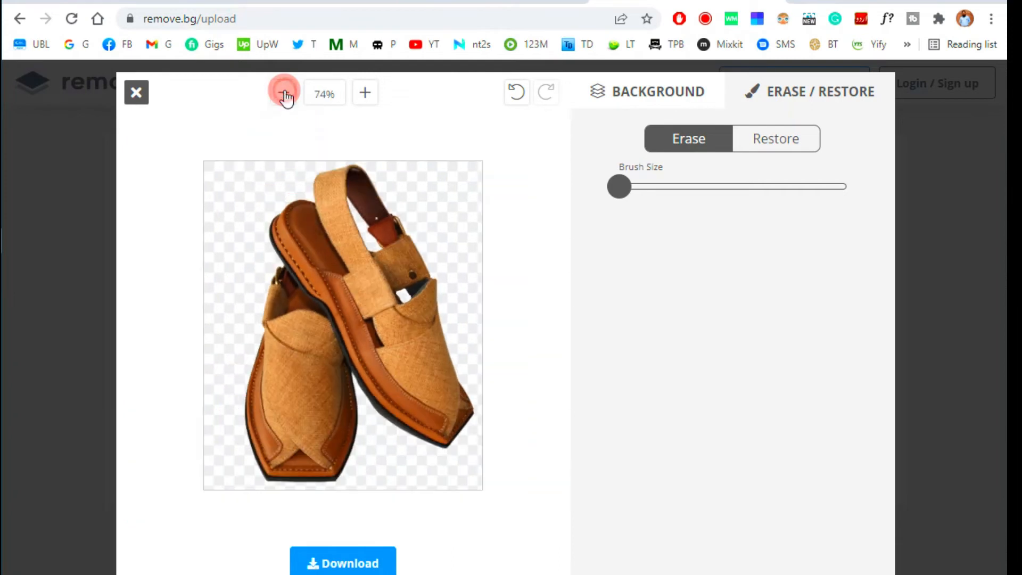
click(284, 93)
click(334, 560)
click(520, 362)
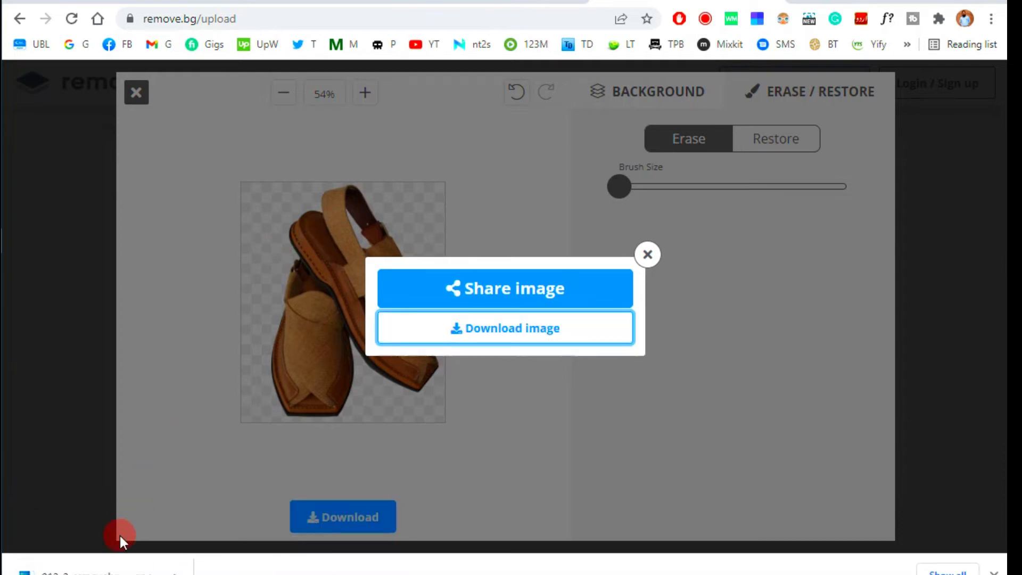
- Switch to Canva, upload the downloaded sandals cutout, and place it on the Spring Flash Sale design
drag(93, 572, 16, 326)
drag(3, 248, 395, 10)
drag(506, 3, 305, 453)
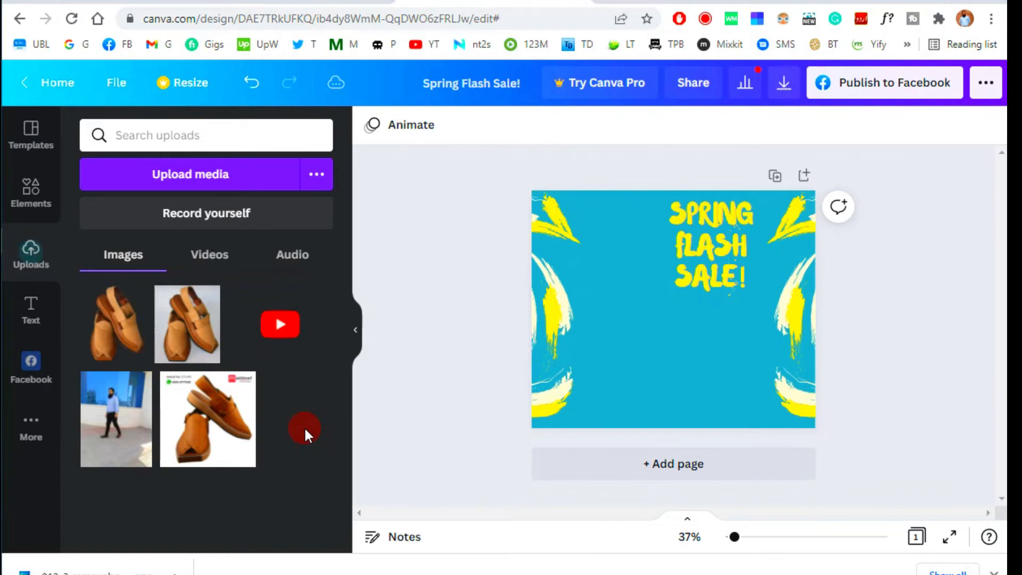
drag(104, 319, 641, 323)
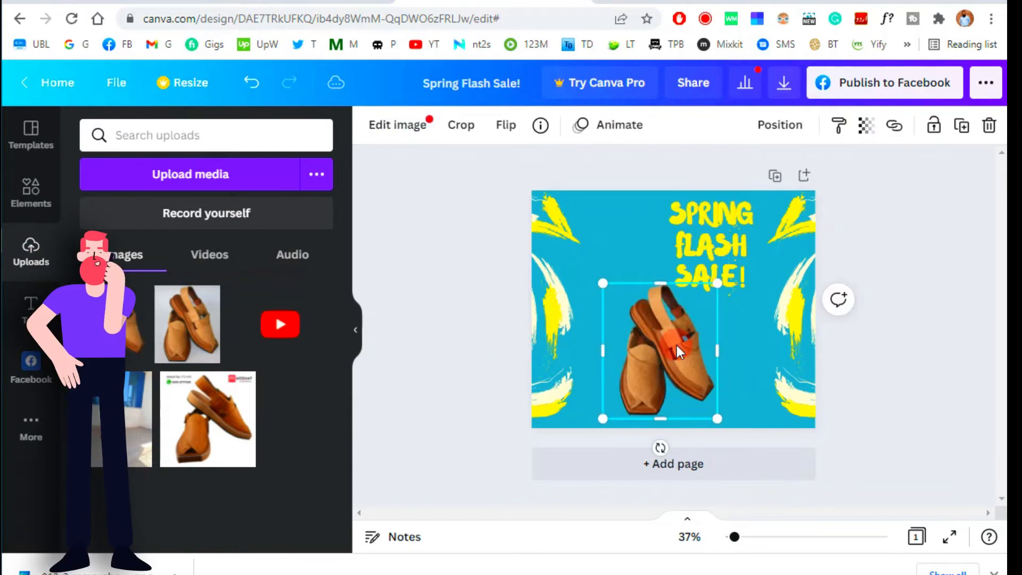
- Enlarge the sandals cutout past about 488 by 577 and position it in the left half of the design
drag(595, 275, 570, 244)
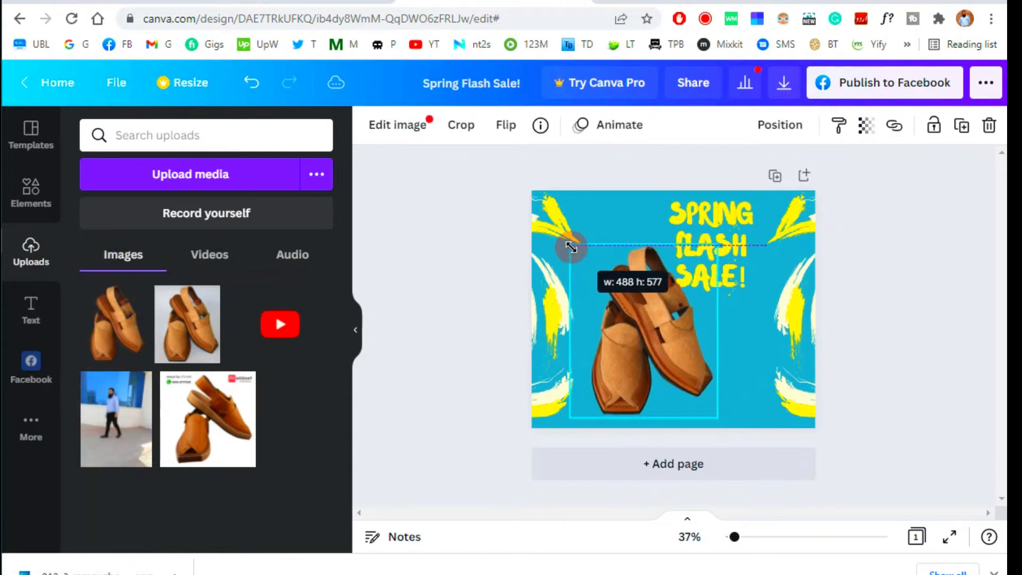
drag(657, 330, 649, 315)
drag(703, 405, 700, 392)
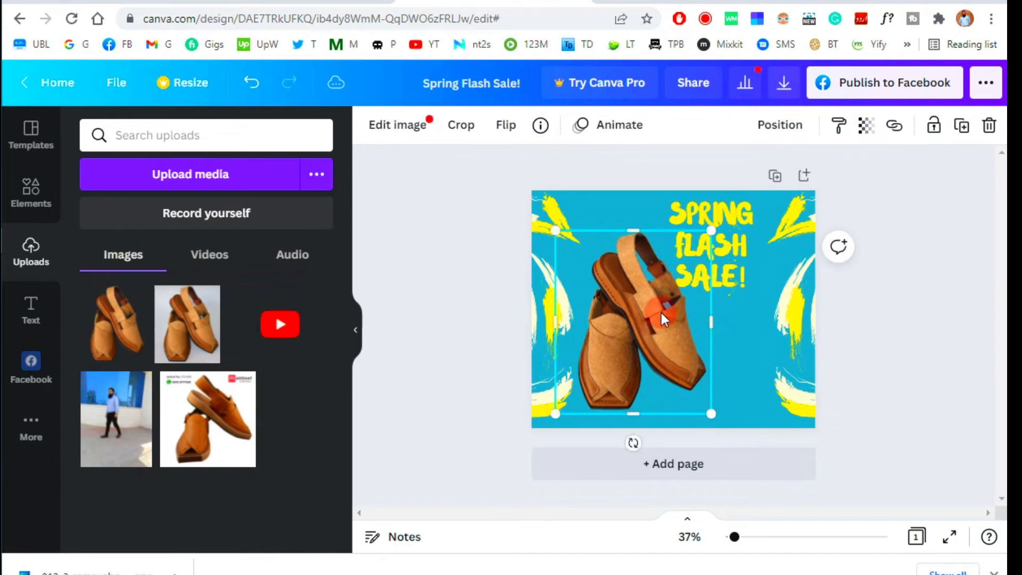
- Shift the Spring Flash Sale heading slightly to the right and delete the words FLASH SALE from it, keeping SPRING!
click(724, 219)
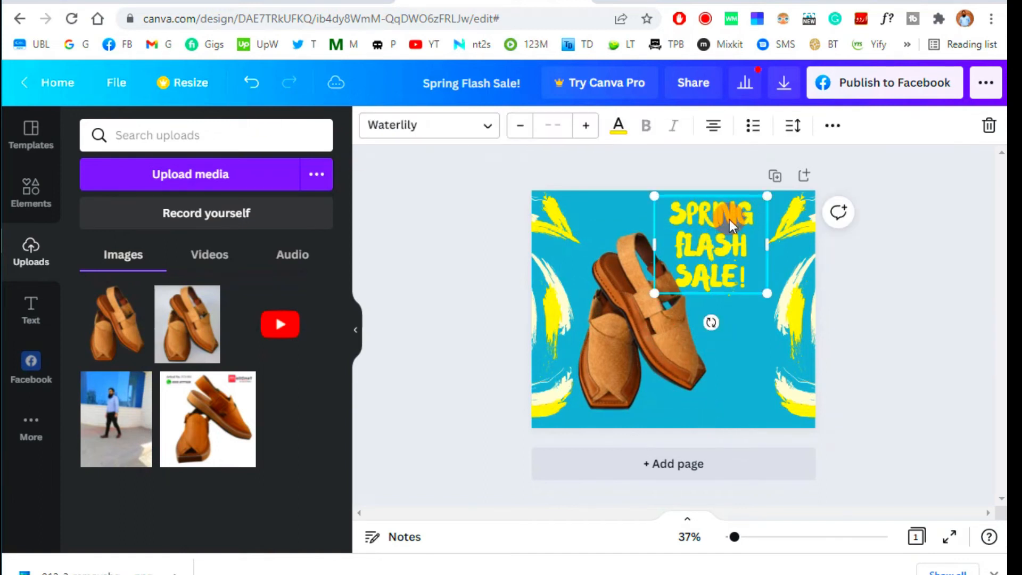
drag(734, 219, 737, 219)
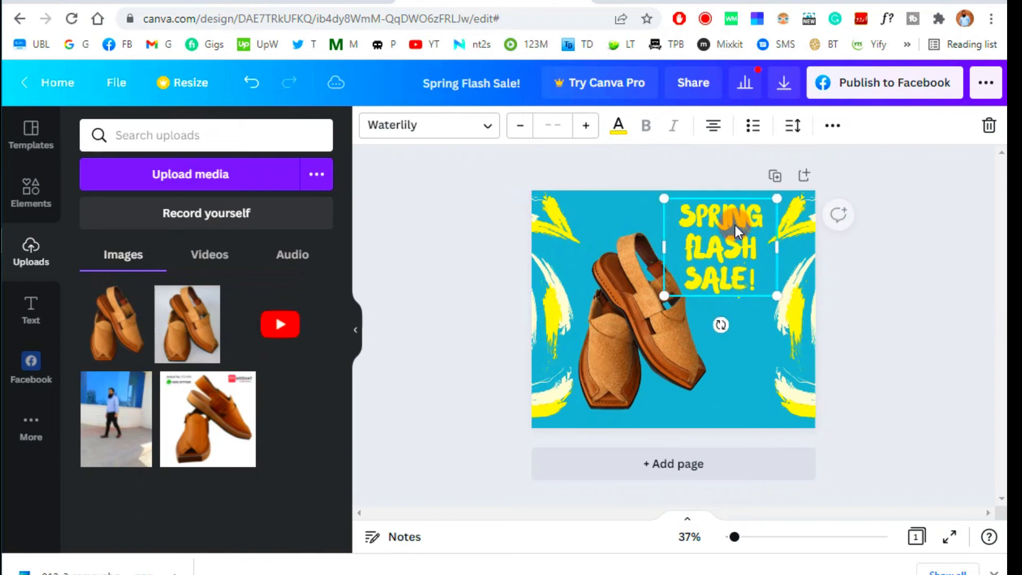
click(730, 249)
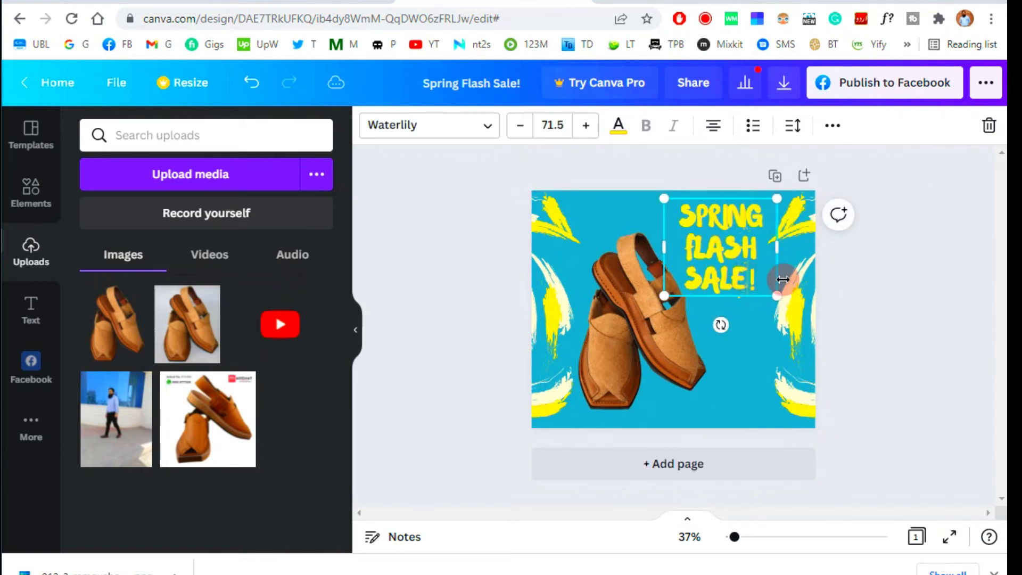
key(BackSpace)
key(BackSpace)
key(BackSpace)
key(BackSpace)
key(BackSpace)
key(BackSpace)
key(BackSpace)
key(BackSpace)
key(BackSpace)
key(BackSpace)
key(BackSpace)
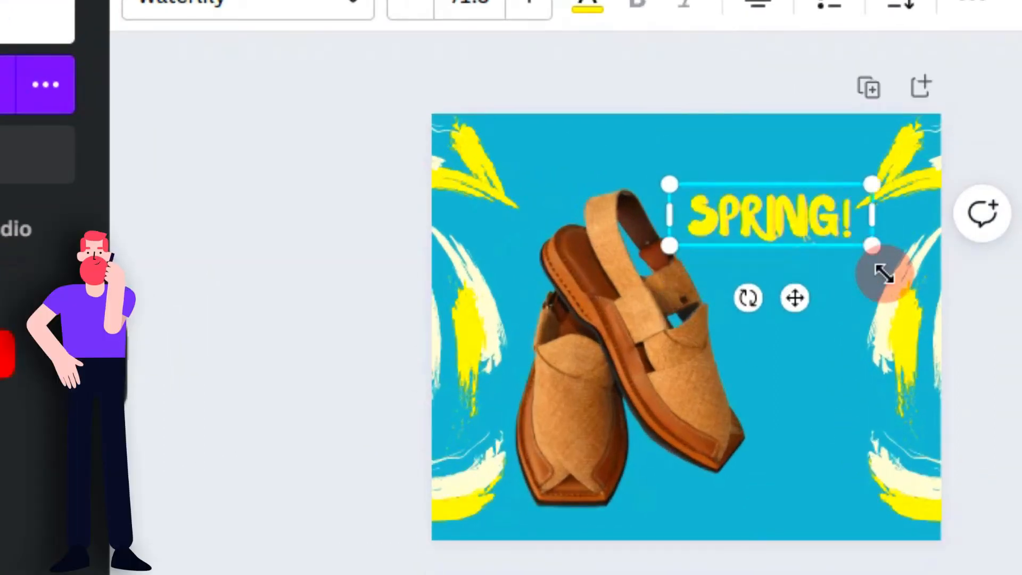
- Add ESSENTIALS as a second line under SPRING! and widen the heading's text box slightly
key(Return)
drag(669, 215, 635, 212)
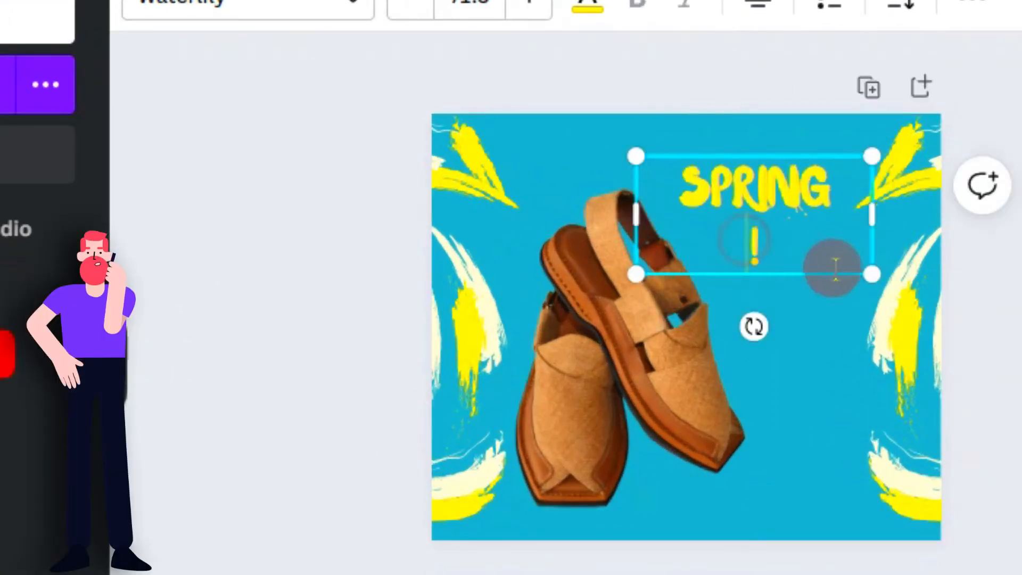
key(BackSpace)
key(Return)
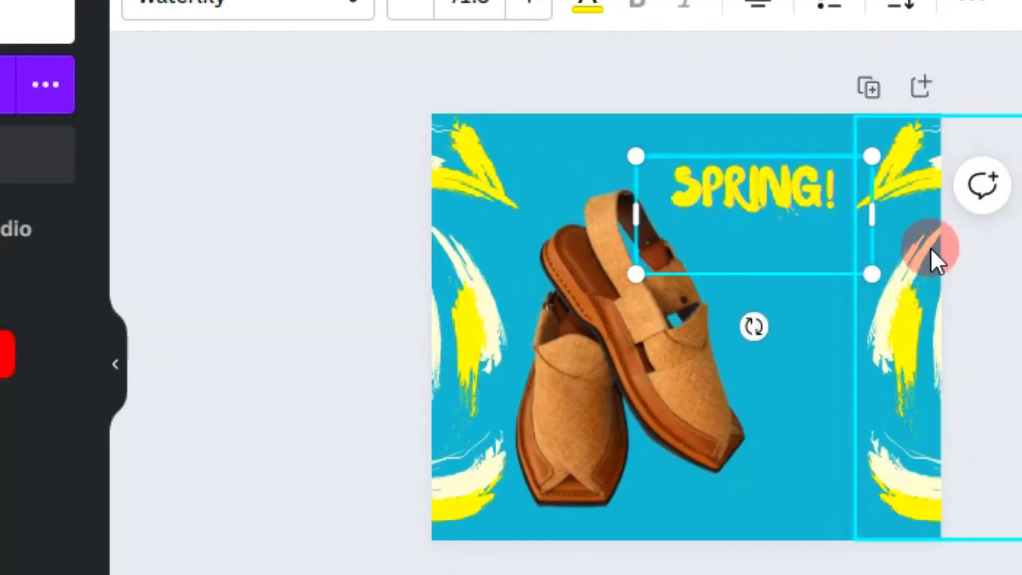
click(805, 192)
text(ESSEN)
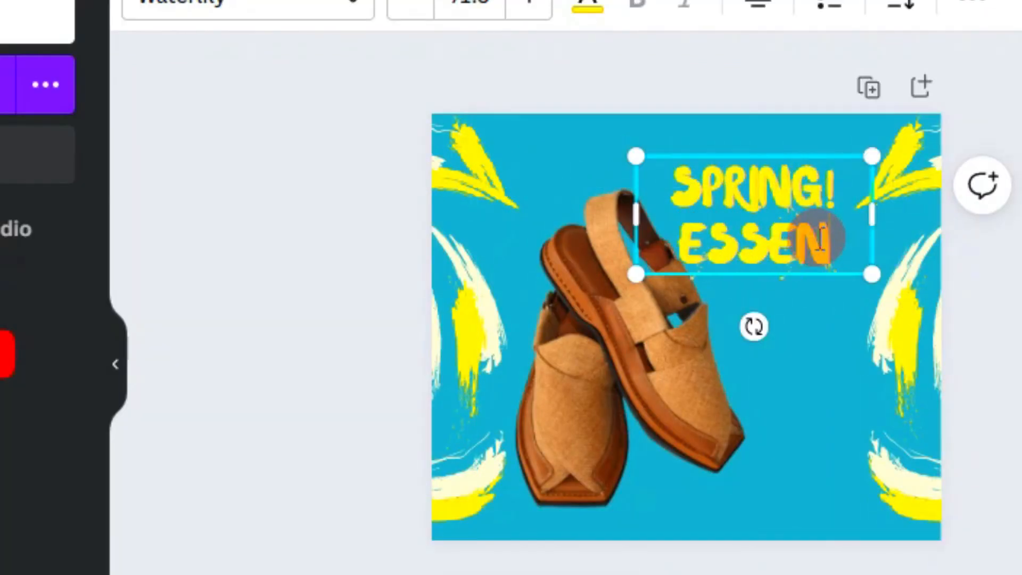
text(T)
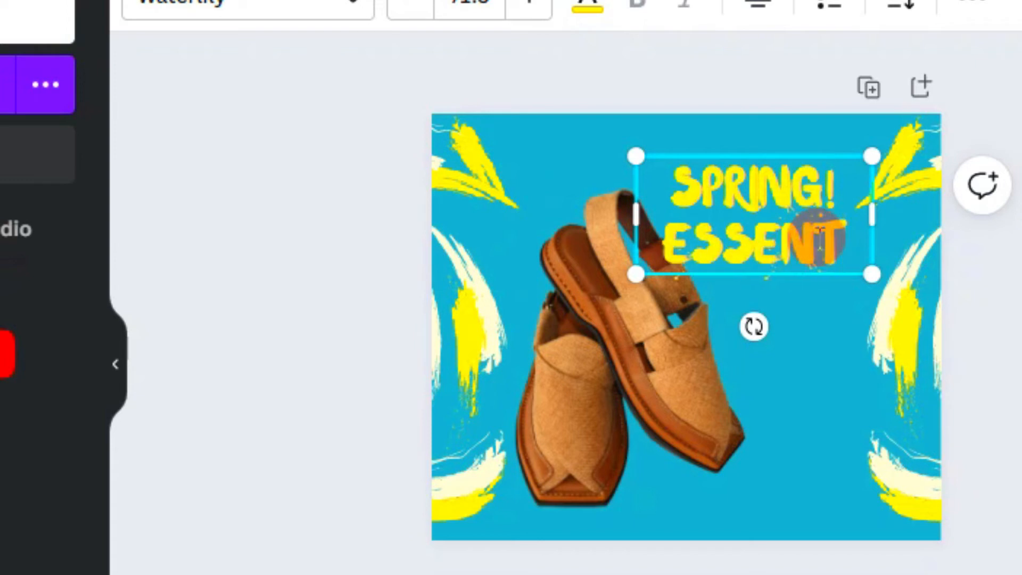
text(IALS)
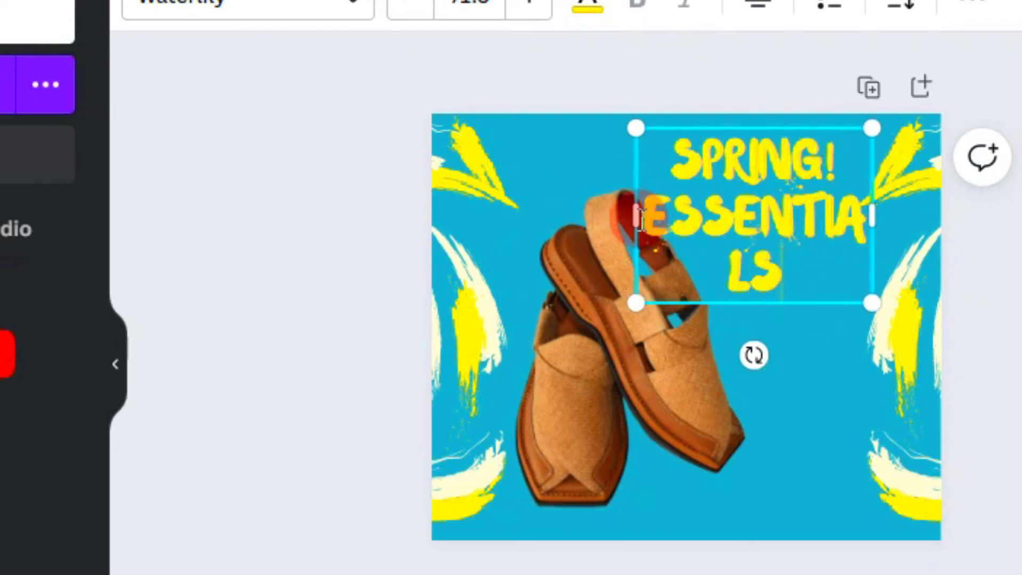
- Widen the heading so ESSENTIALS fits on one line, and scale it down to font size 58.1 in the design's upper right corner
drag(635, 212, 544, 209)
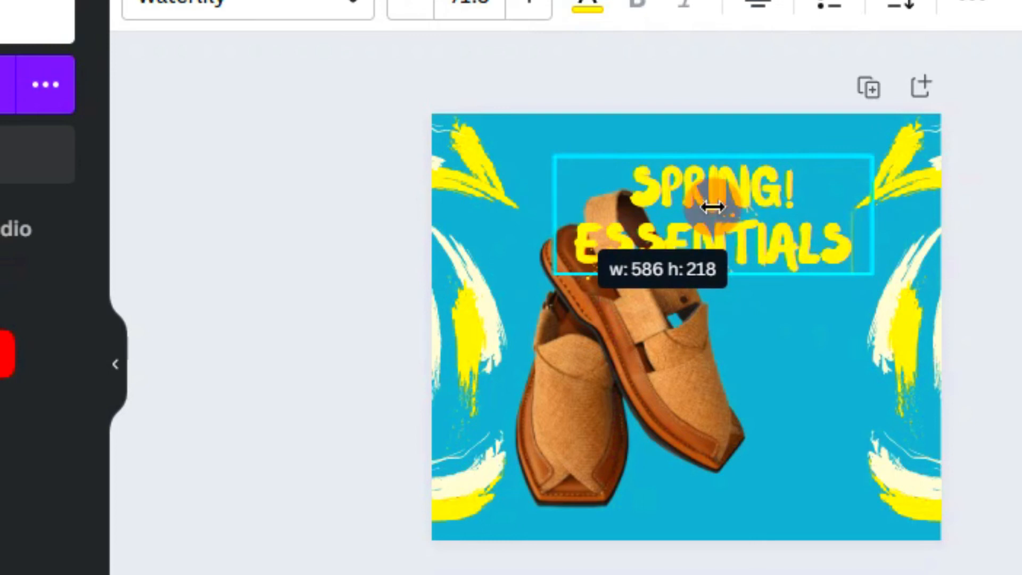
drag(726, 155, 767, 127)
drag(593, 241, 653, 223)
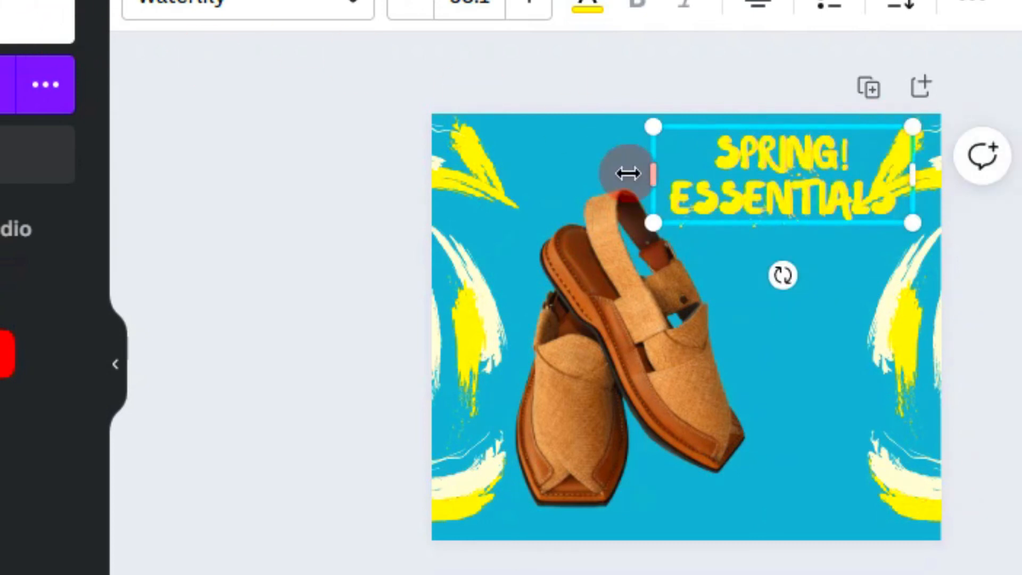
- Shift the heading slightly left and move the sandals down a little to reduce their overlap with it
drag(676, 123, 650, 121)
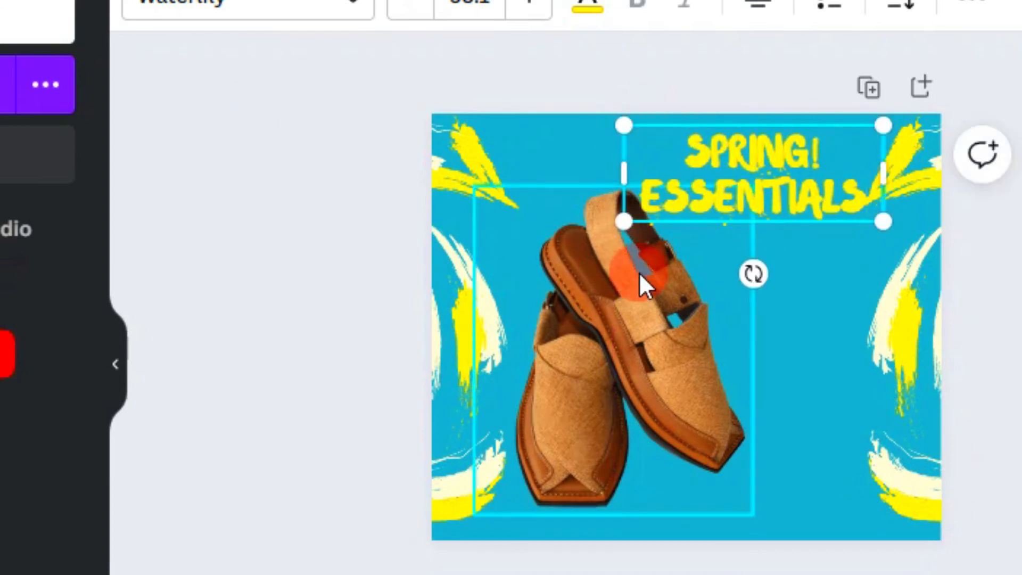
click(638, 324)
drag(640, 322, 640, 328)
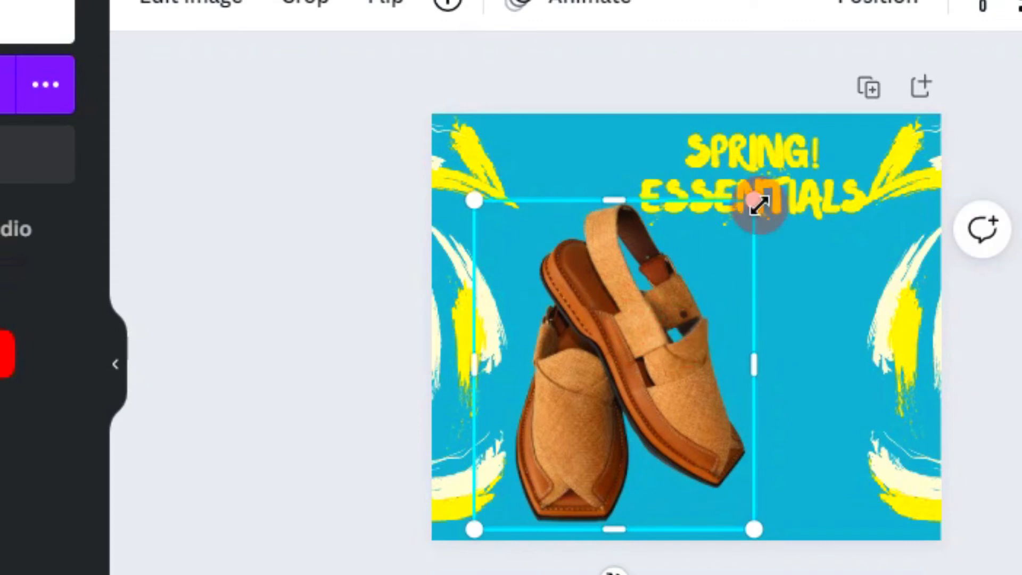
- Change the SPRING! ESSENTIALS heading's text color to white
click(759, 159)
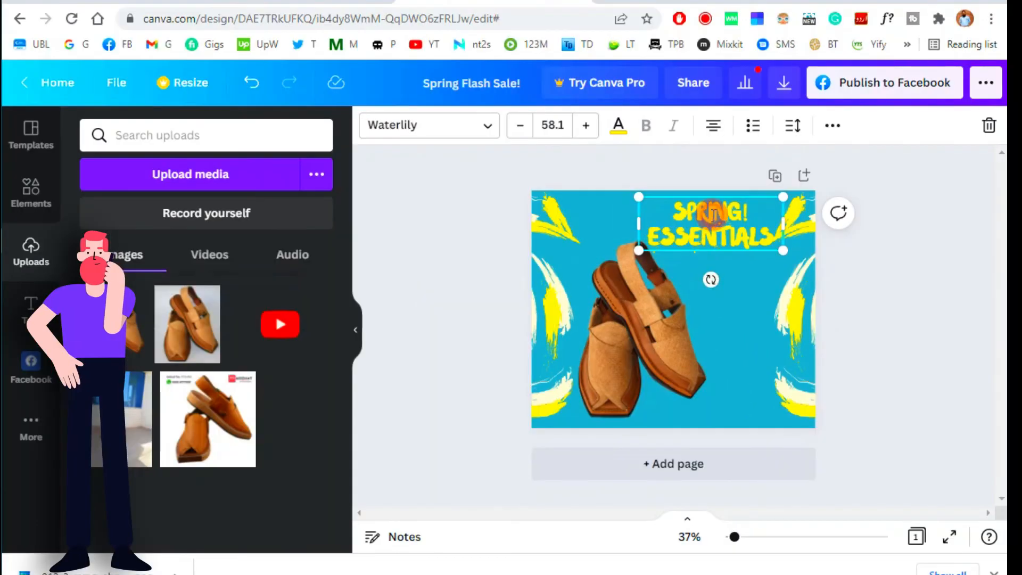
click(611, 139)
scroll(194, 244, down, 2)
scroll(240, 231, up, 2)
scroll(242, 239, down, 2)
click(231, 434)
click(315, 434)
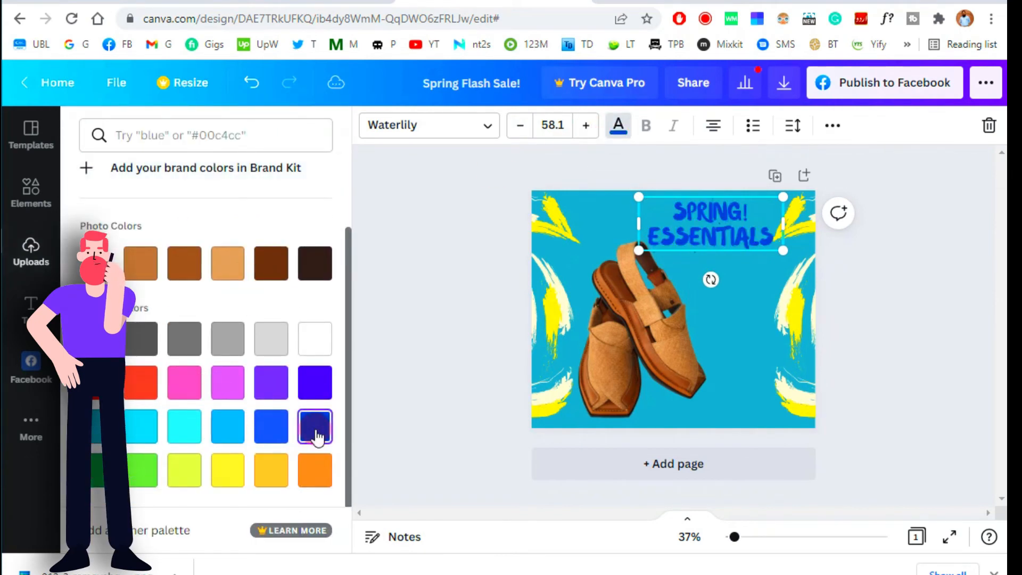
click(315, 340)
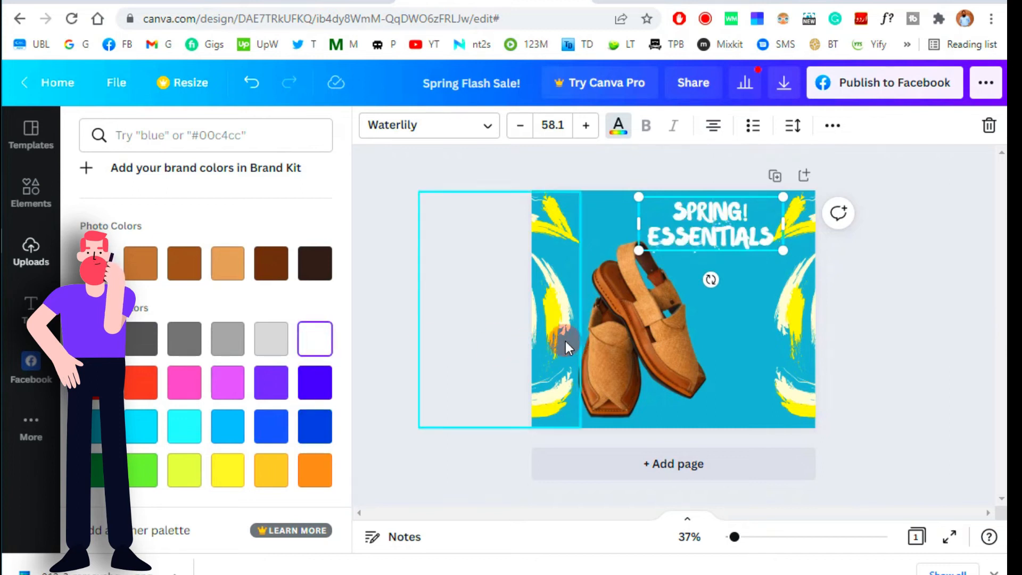
- Enlarge the SPRING! ESSENTIALS heading to about font size 66.3
drag(793, 258, 804, 260)
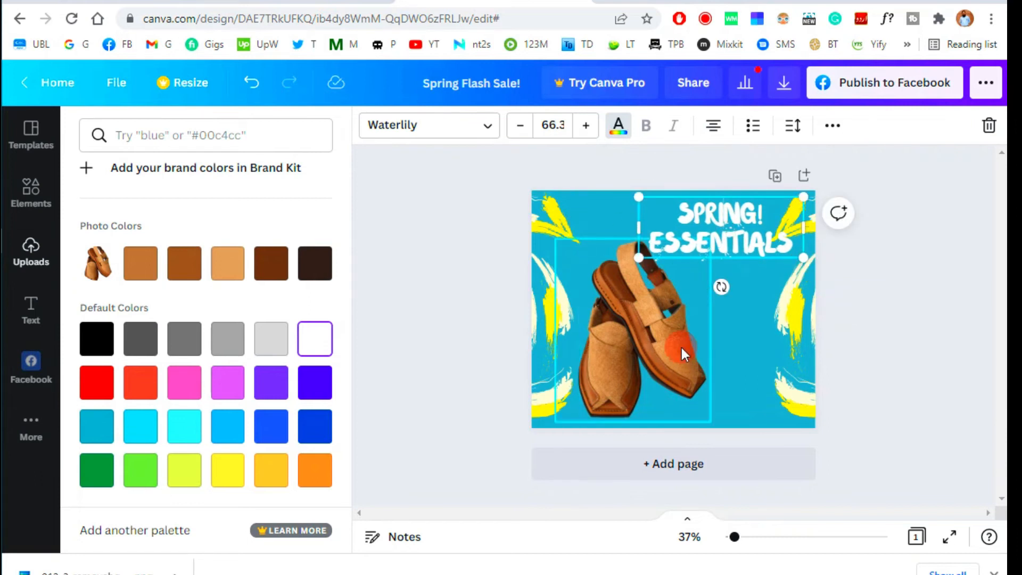
click(750, 289)
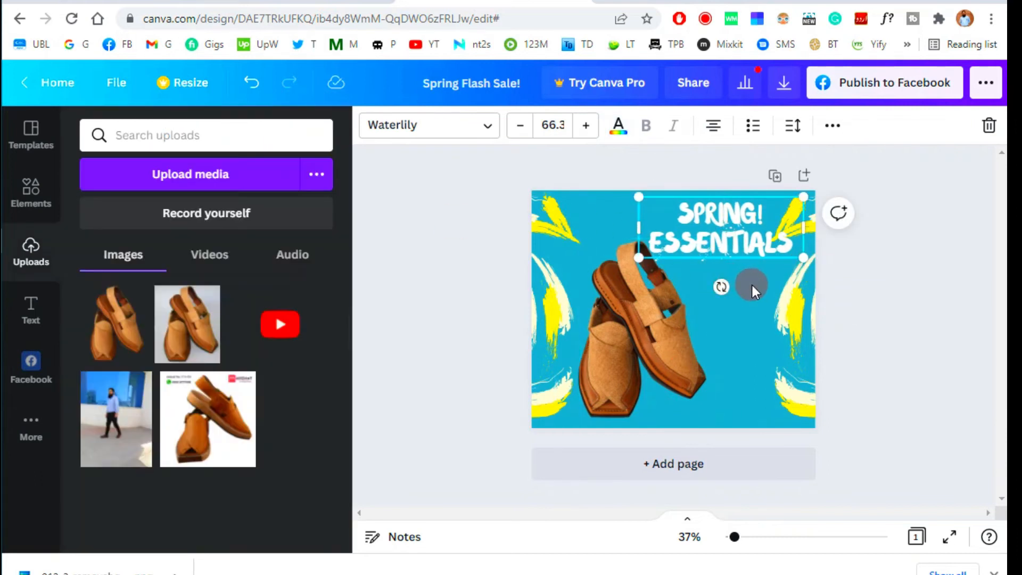
click(729, 323)
click(753, 250)
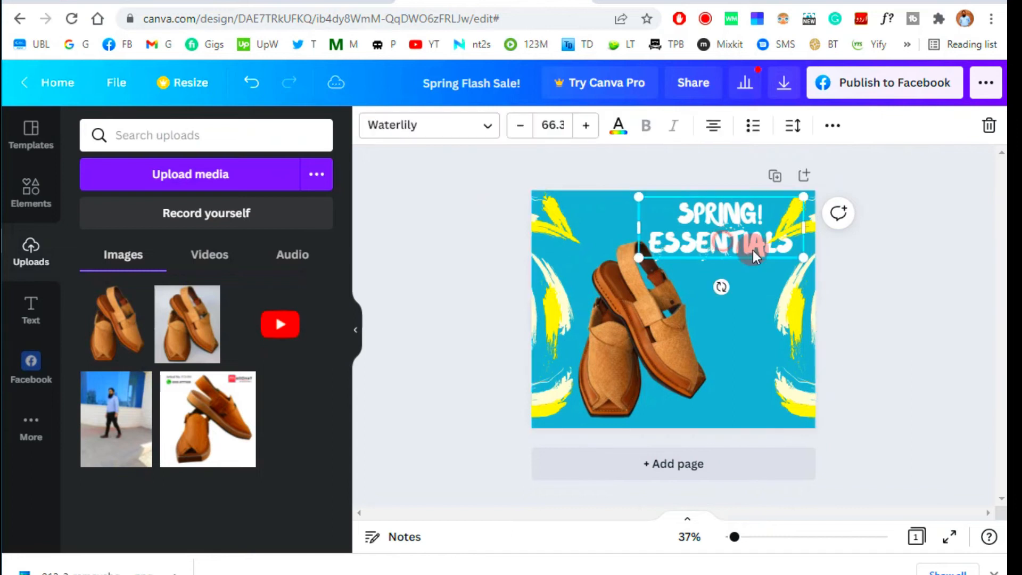
- Bring the brush-stroke graphic on the design's left edge forward over the sandals and enlarge it slightly
drag(633, 323, 635, 323)
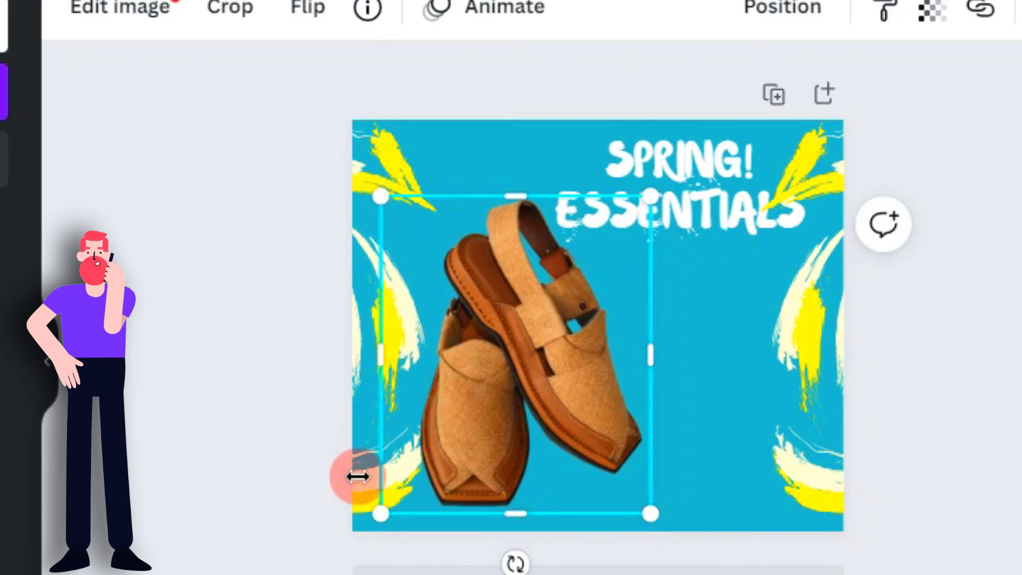
click(801, 346)
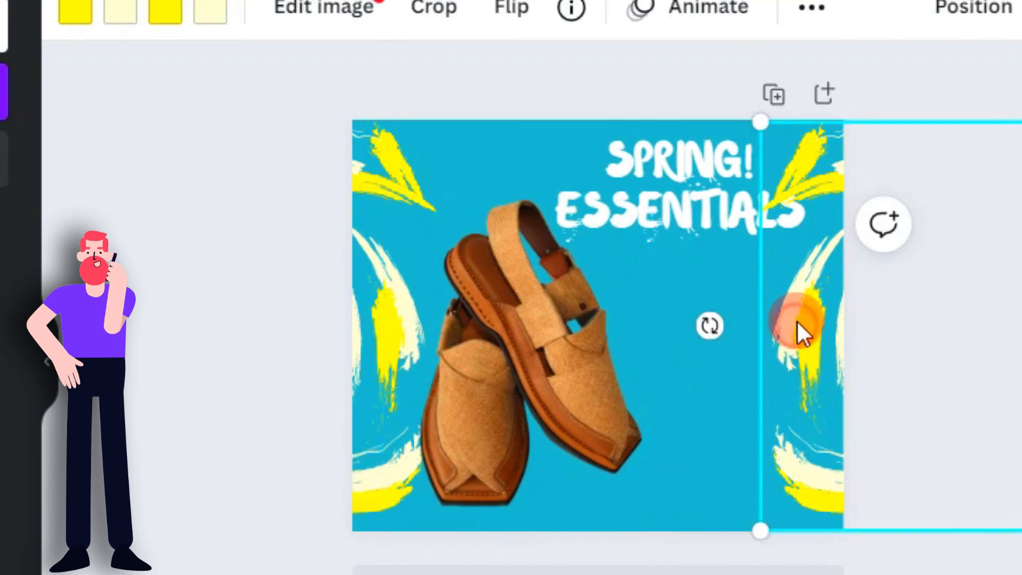
click(362, 468)
right_click(363, 470)
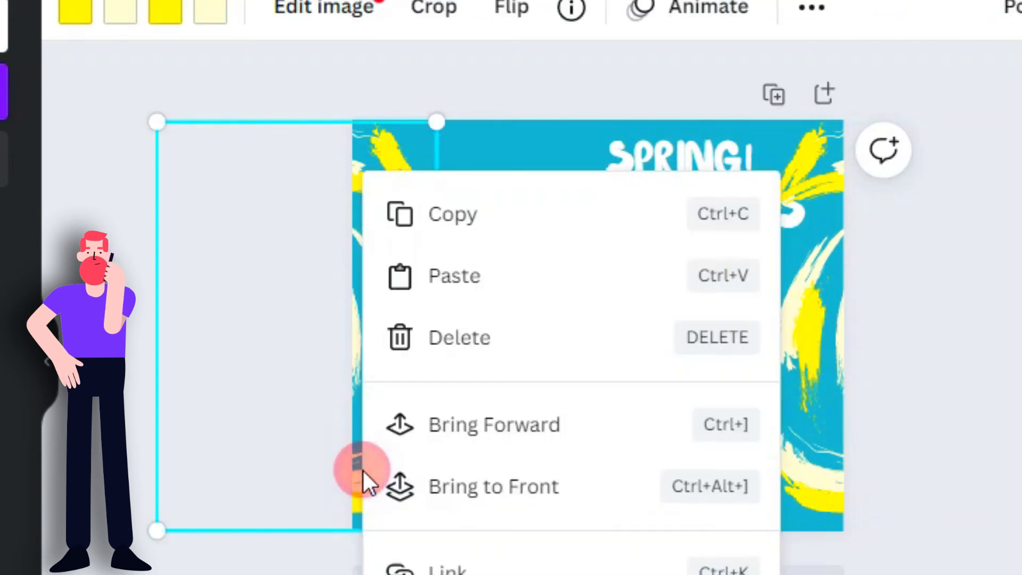
click(485, 422)
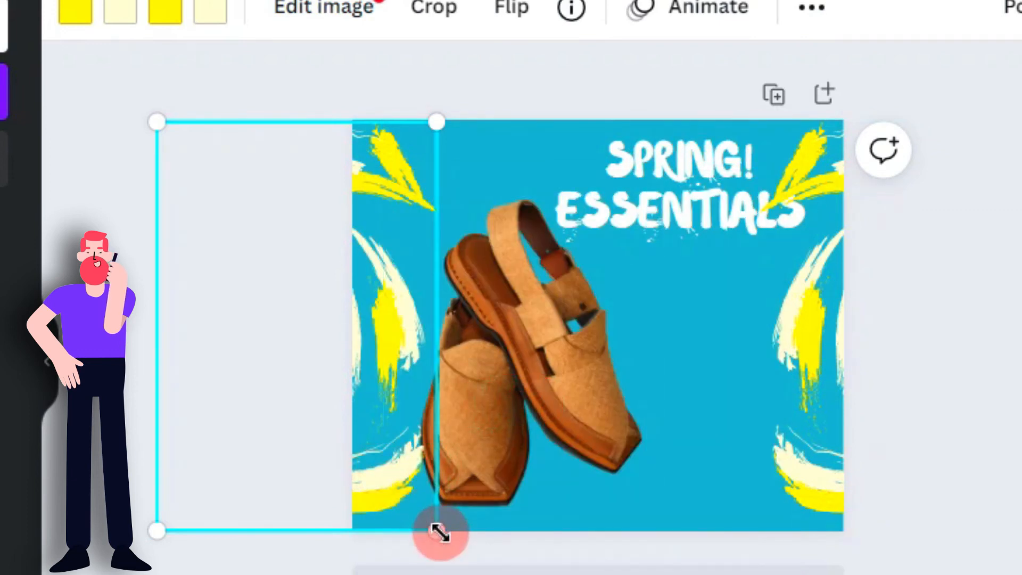
drag(443, 539, 449, 543)
- Examine up close how the left brush-stroke graphic overlaps the sandals, and check the whole layout
click(687, 513)
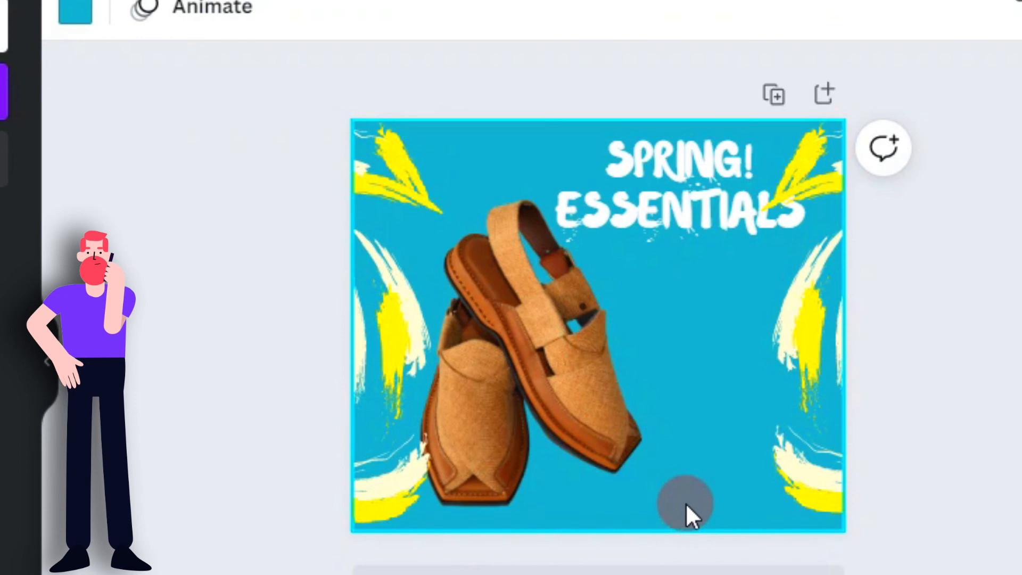
click(524, 459)
scroll(434, 449, up, 5)
scroll(362, 434, down, 2)
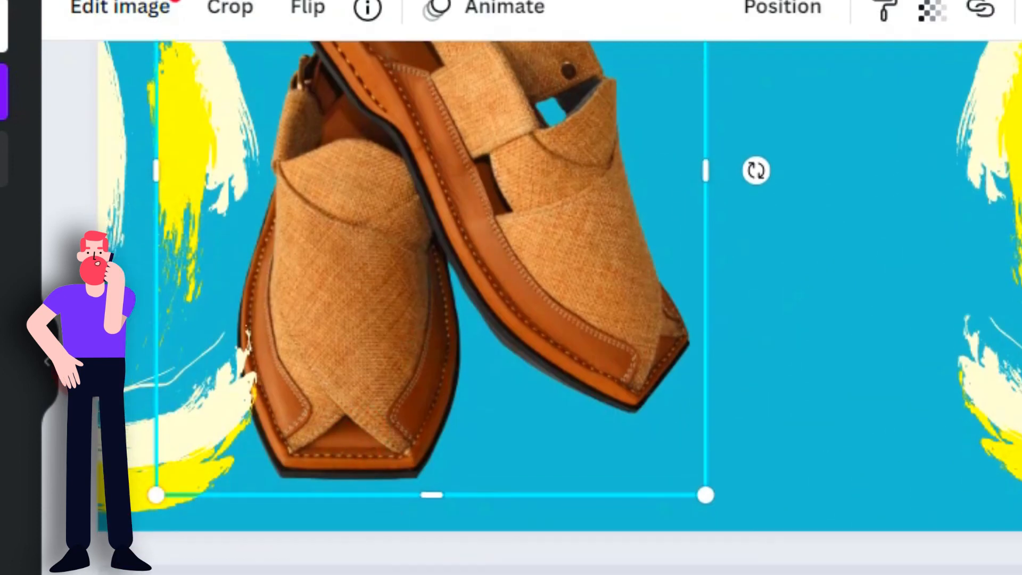
click(127, 437)
scroll(832, 273, up, 3)
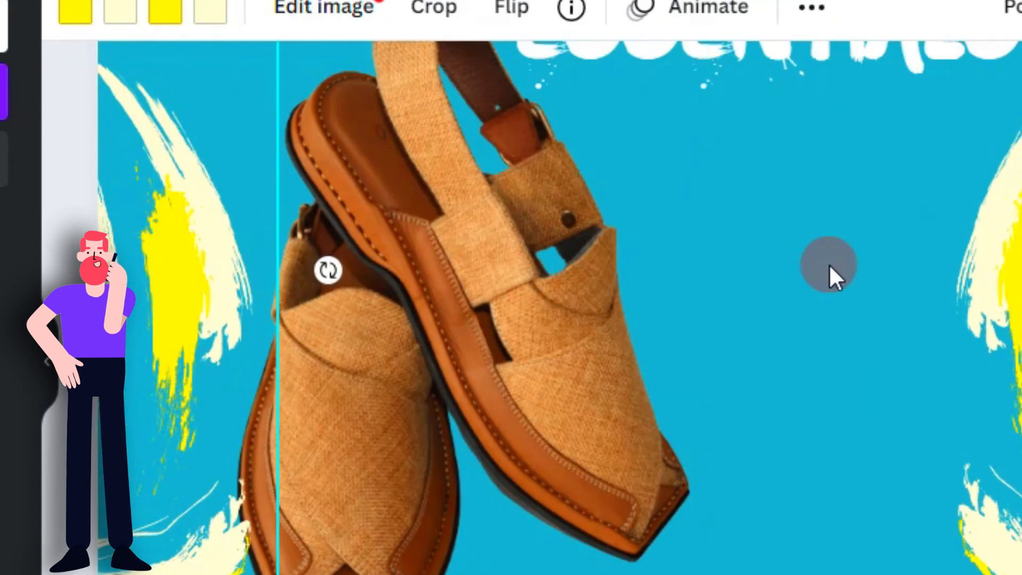
click(738, 473)
drag(747, 536, 738, 536)
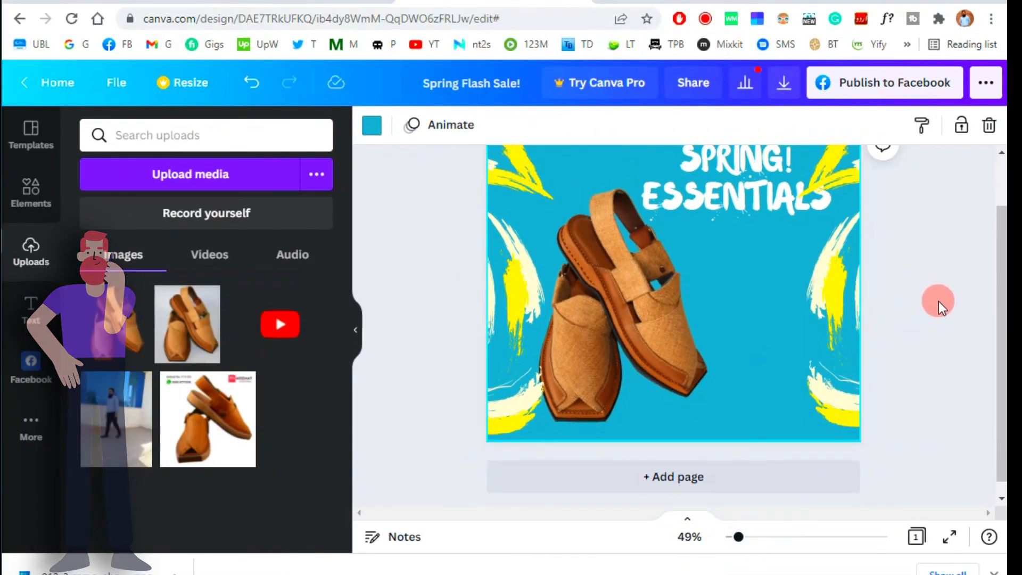
scroll(784, 247, up, 1)
scroll(783, 248, down, 2)
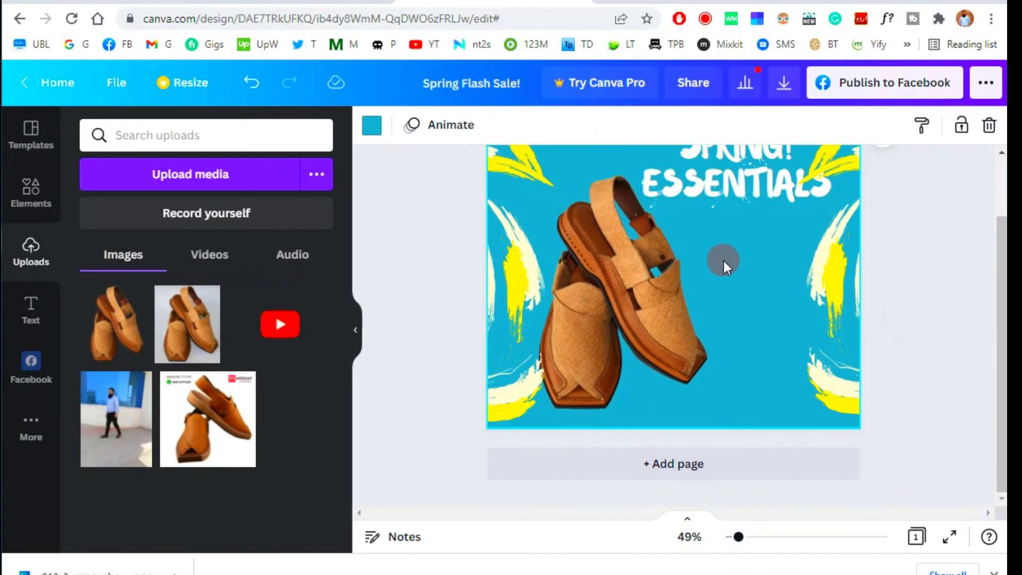
scroll(722, 260, up, 2)
- Enlarge the sandals cutout slightly toward the bottom edge of the design
click(710, 372)
drag(713, 490, 728, 500)
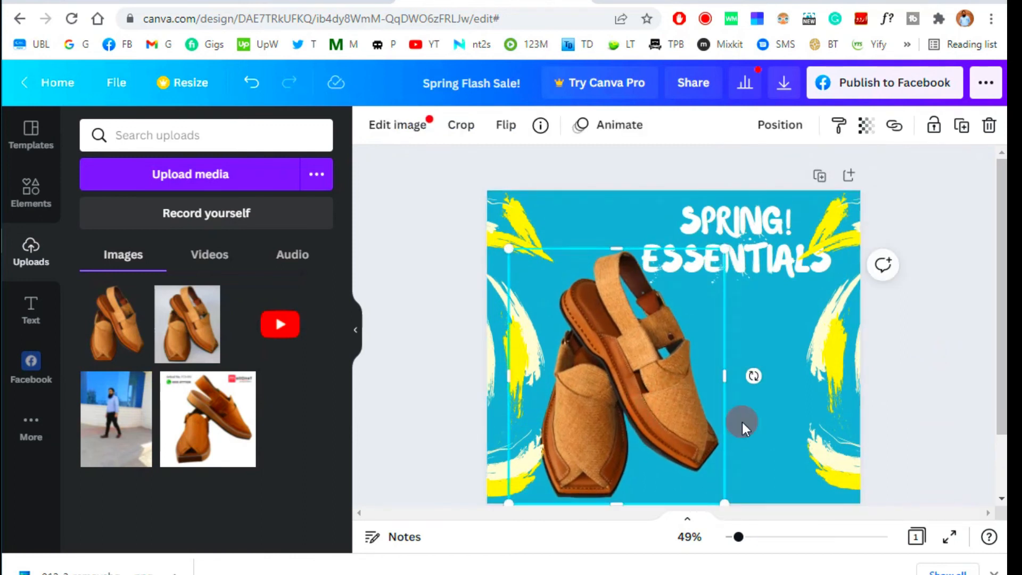
click(948, 222)
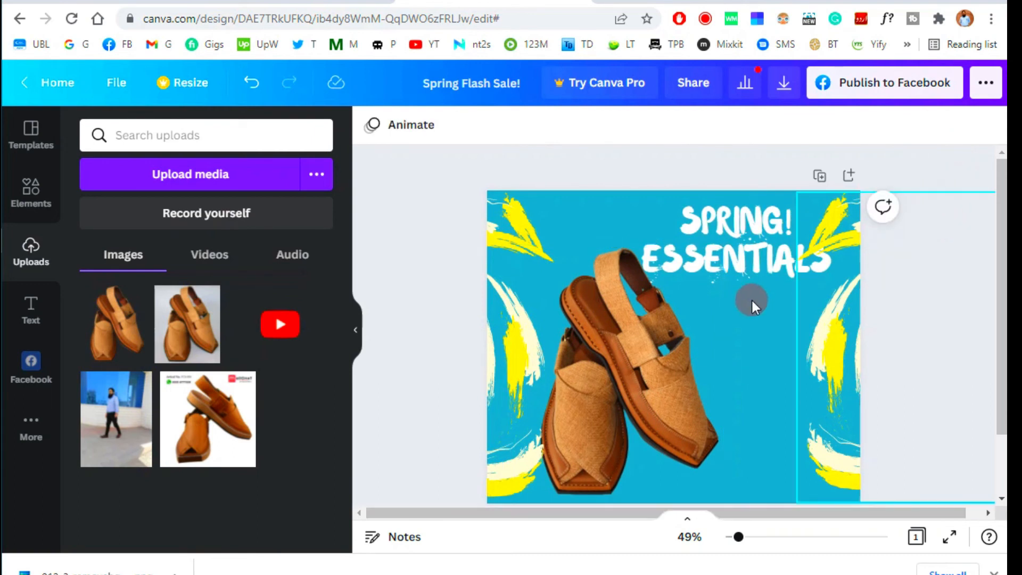
- Download the finished sandals design as a PNG file at 940 × 788 px
click(984, 85)
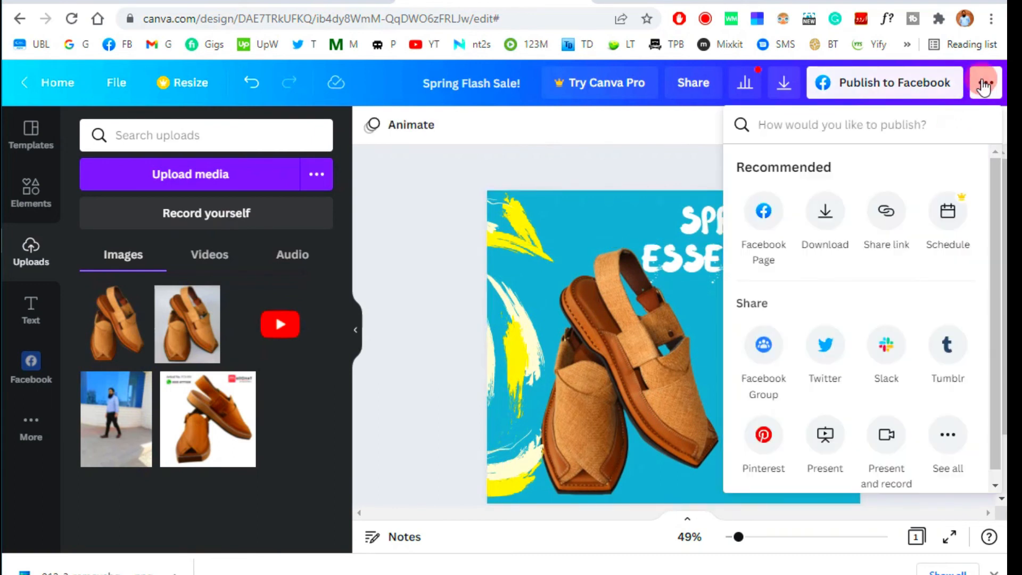
click(827, 220)
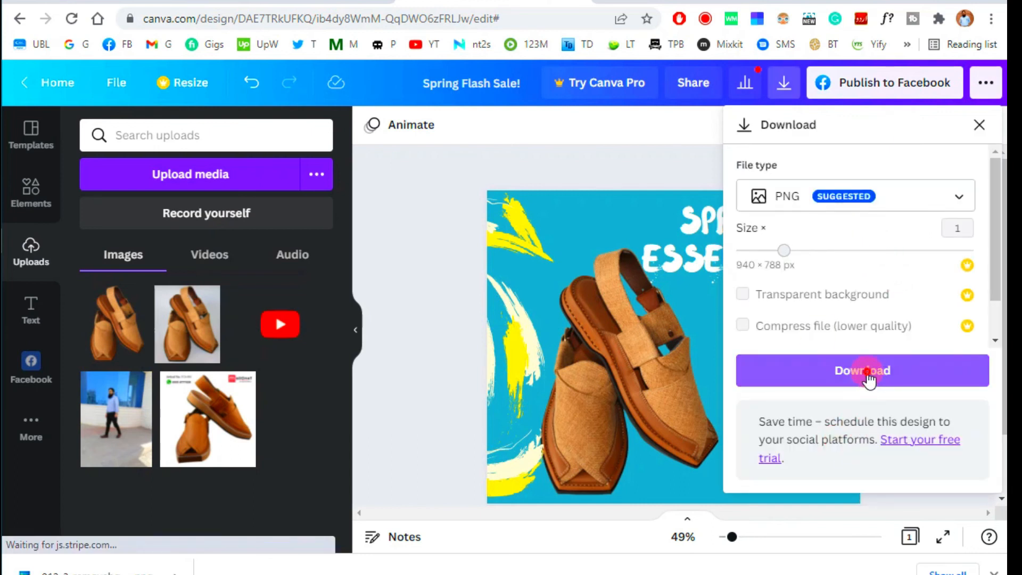
click(865, 373)
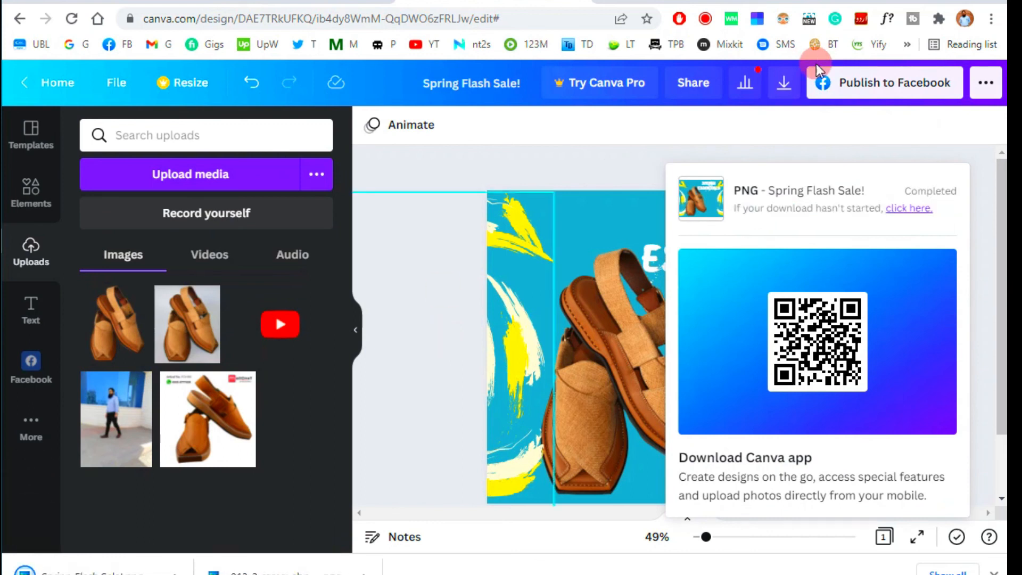
- Open the downloaded Spring Flash Sale!.png, inspect the sandals and brush strokes up close, and return to the design without the download notice
click(87, 568)
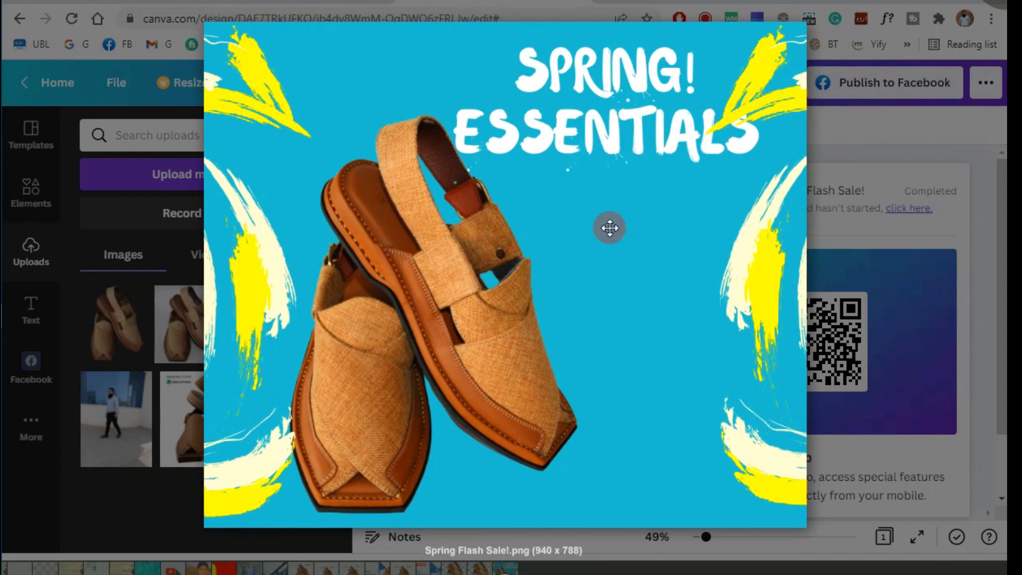
scroll(606, 225, up, 10)
scroll(285, 403, down, 8)
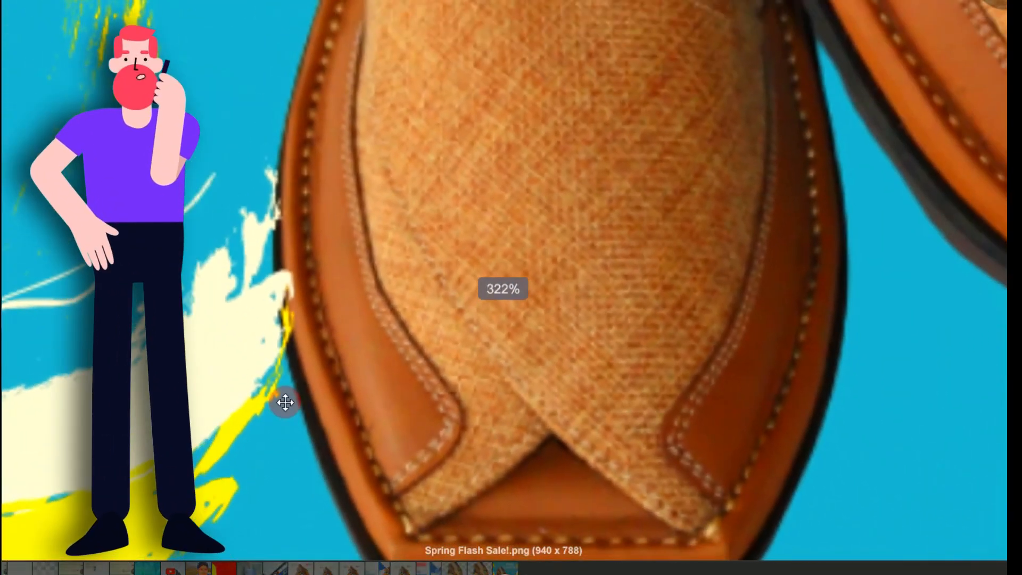
scroll(285, 402, down, 3)
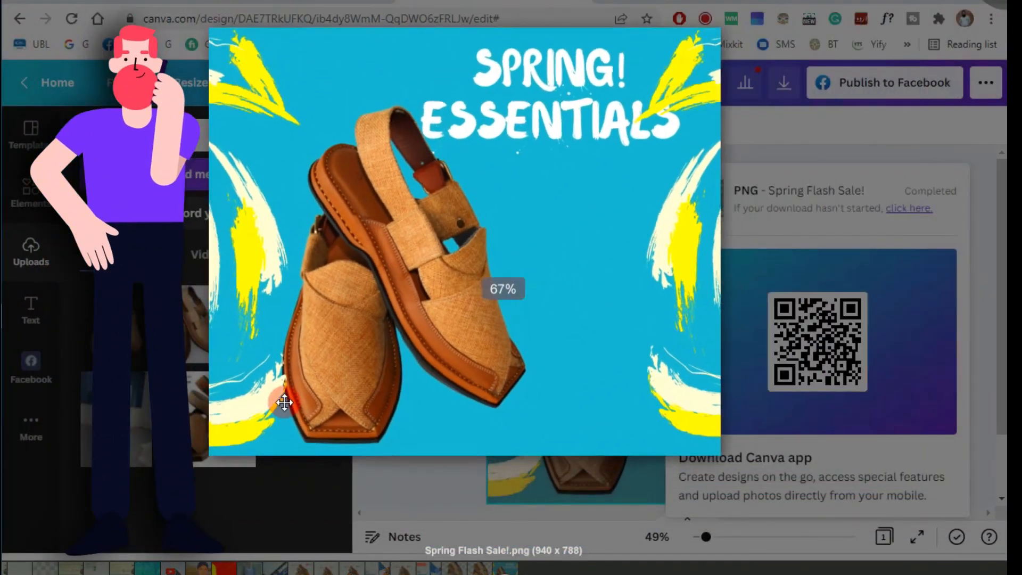
scroll(356, 376, up, 2)
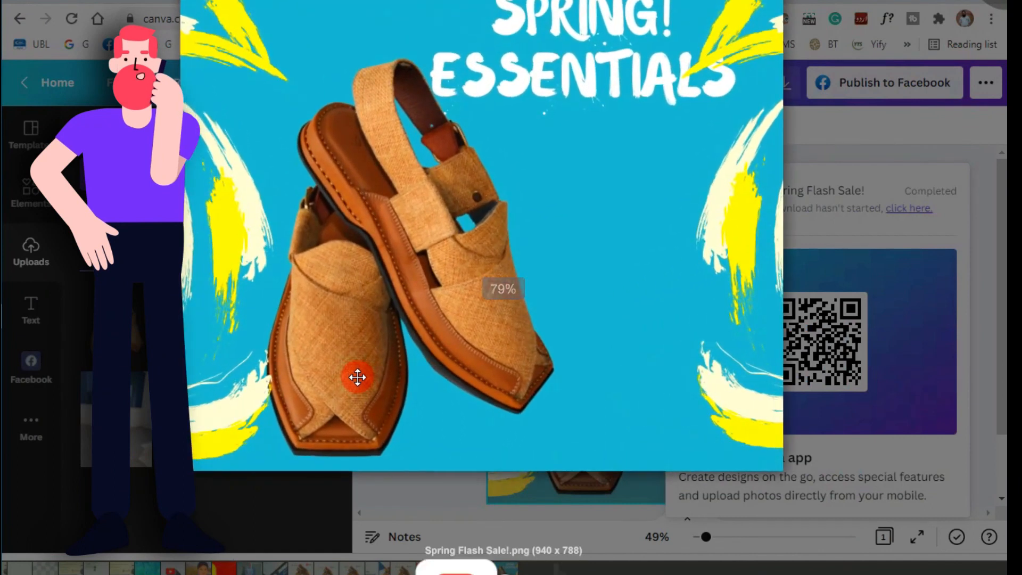
click(1000, 2)
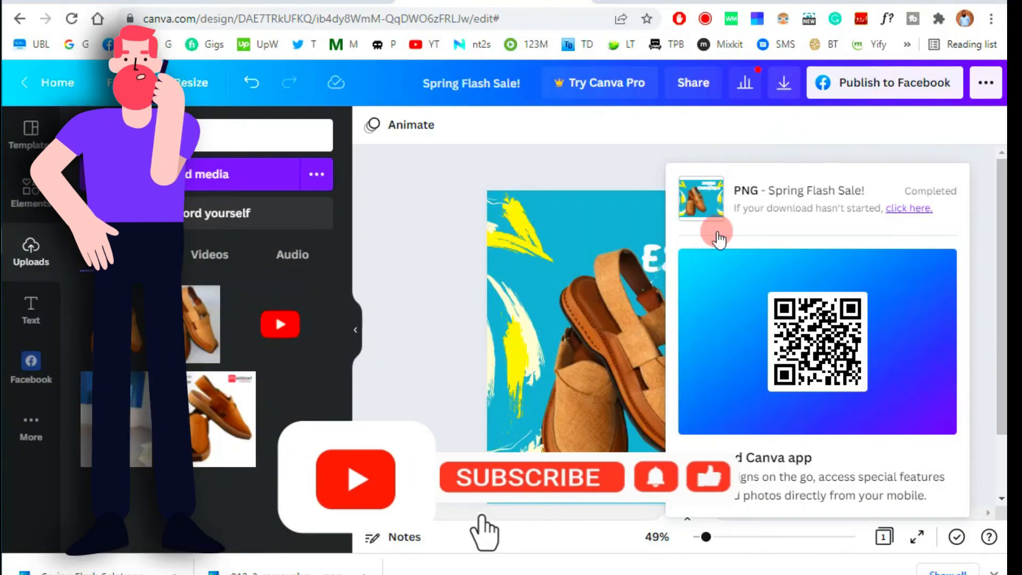
click(959, 123)
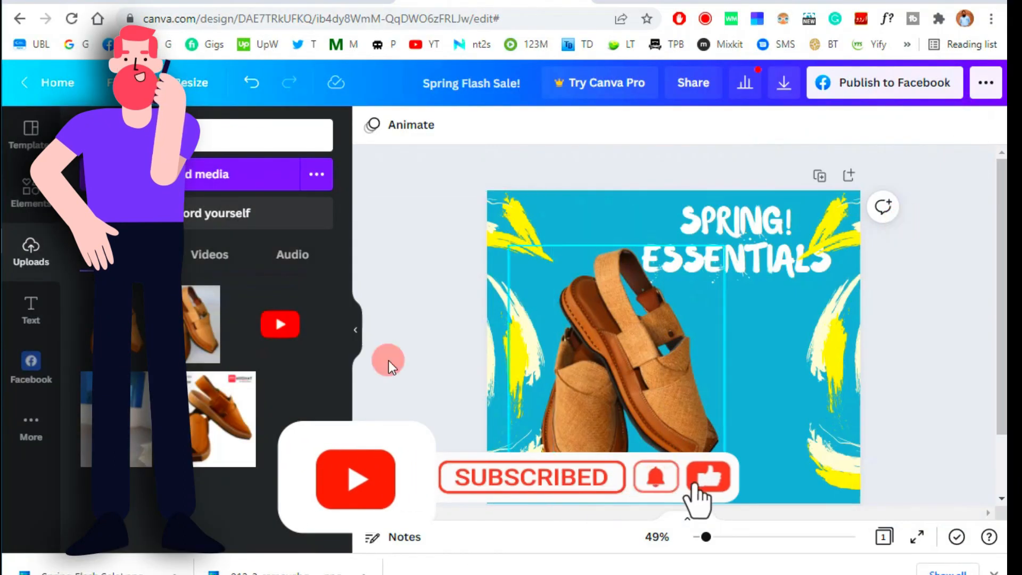